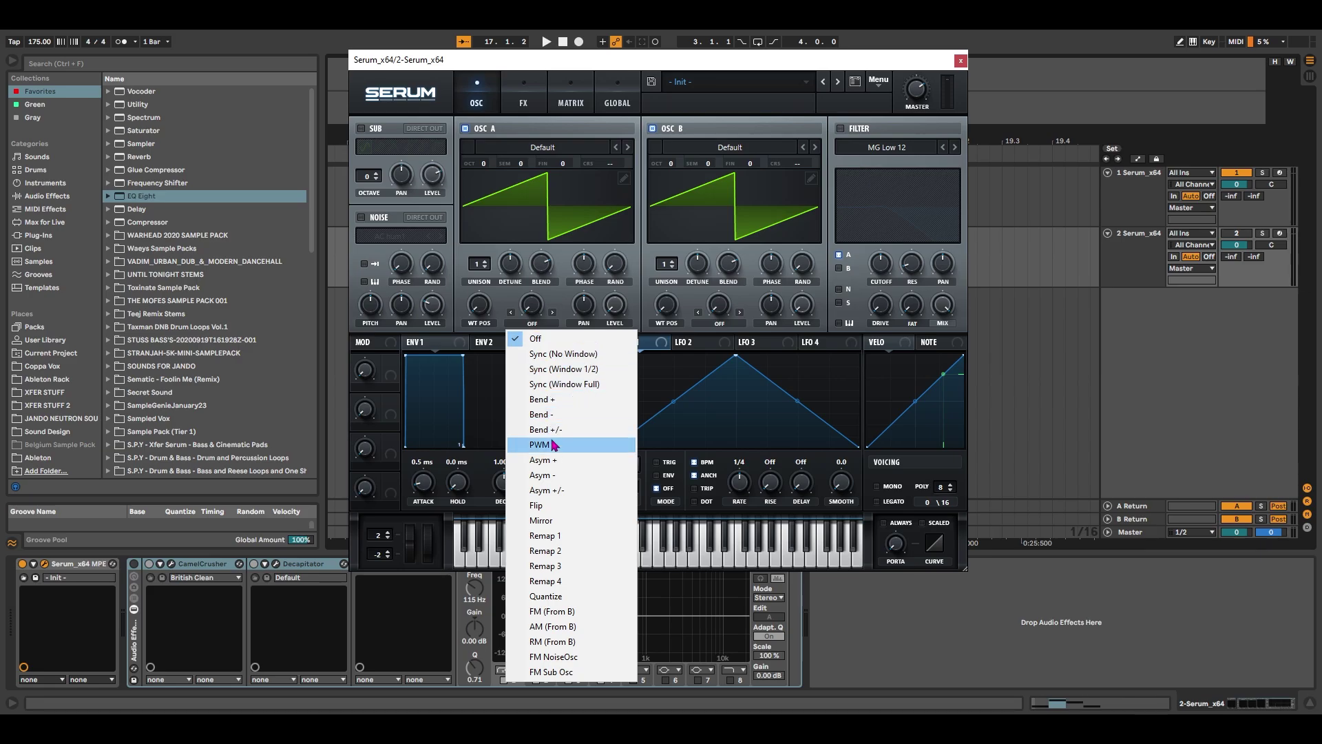
Step: Set oscillator A's warp mode to FM (From B), load the ICanHasKick wavetable and raise its wavetable position
left_click(567, 612)
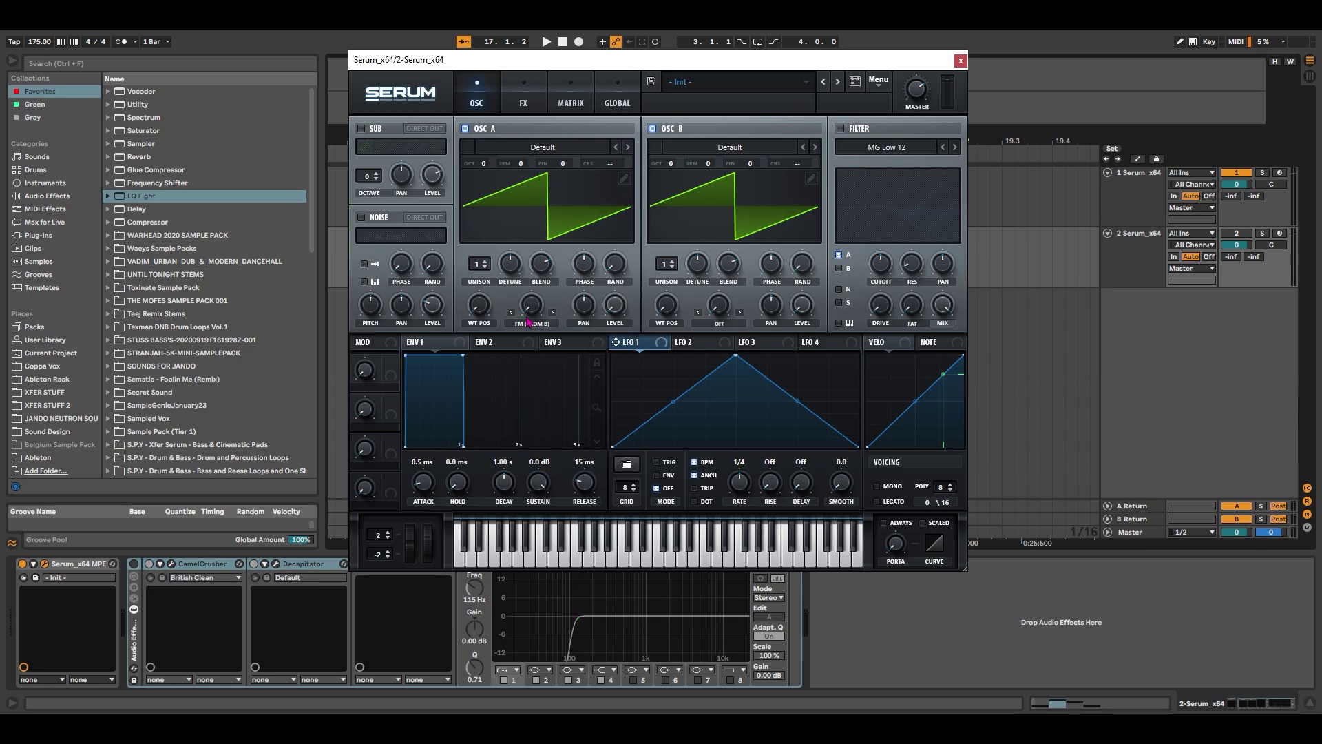
left_click(517, 143)
mouse_move(541, 167)
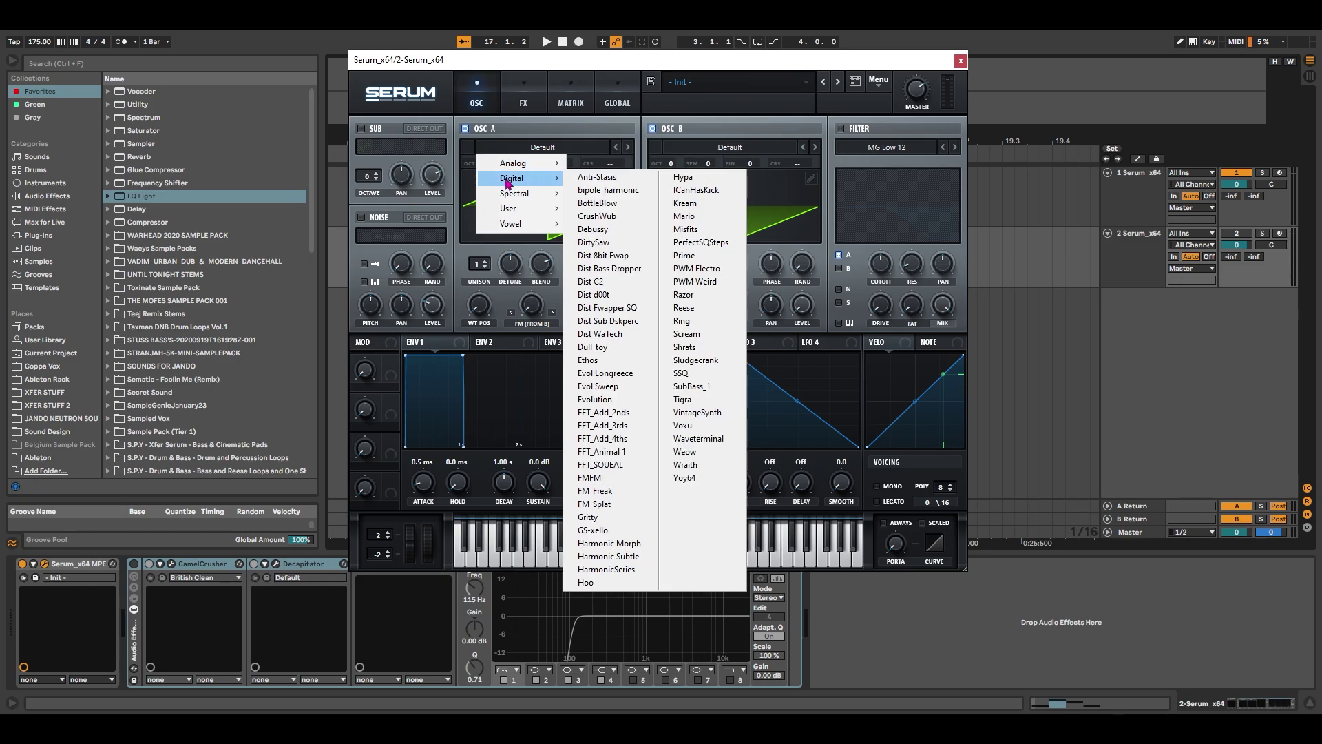
left_click(706, 194)
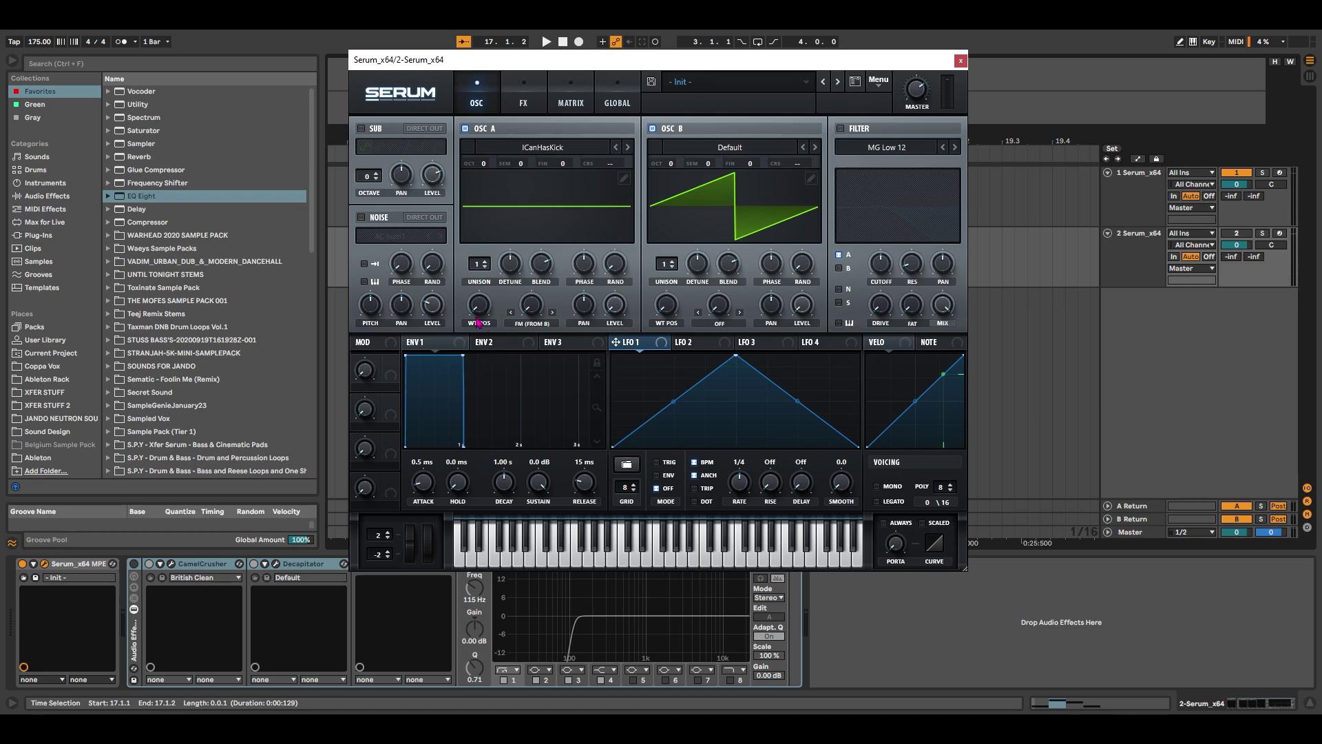
left_click_drag(481, 311, 481, 308)
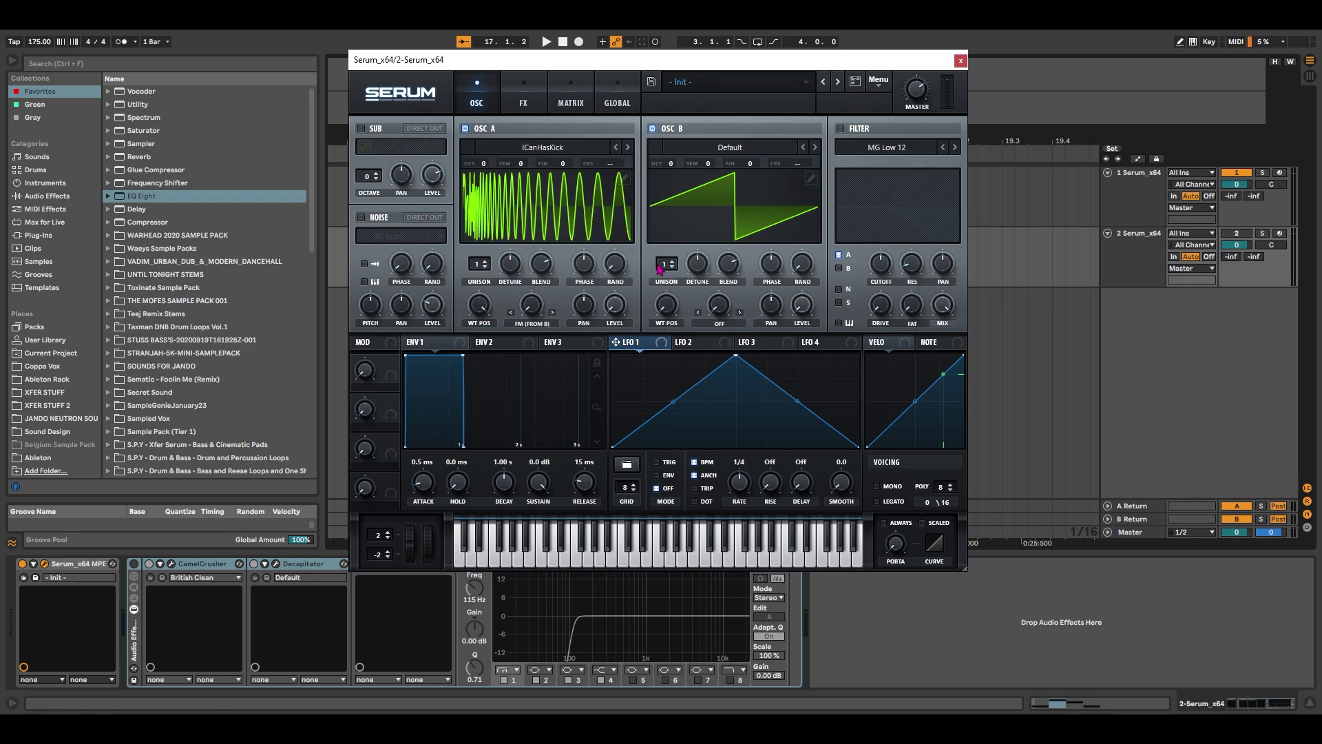
Step: Lower oscillator A by one octave and modulate its level with LFO 1 by 75
left_click_drag(487, 170, 487, 180)
mouse_move(542, 296)
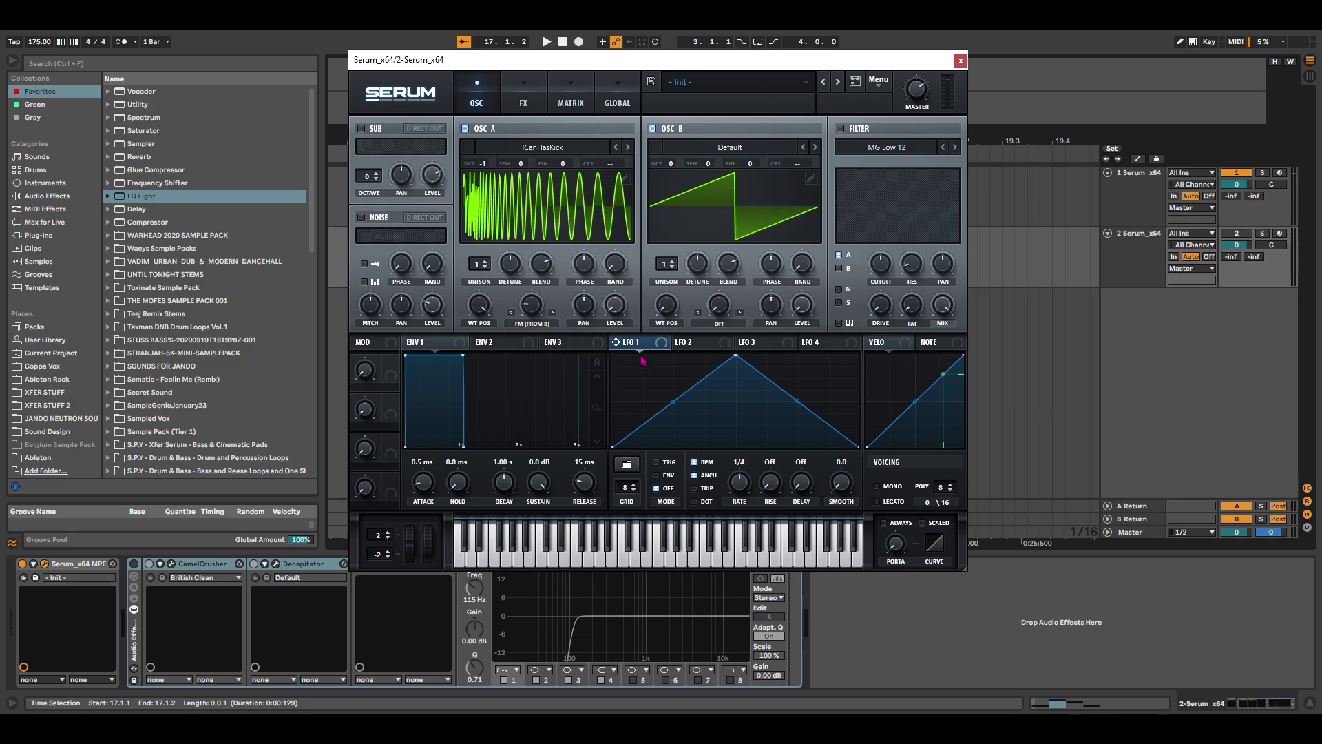
left_click_drag(637, 346, 604, 307)
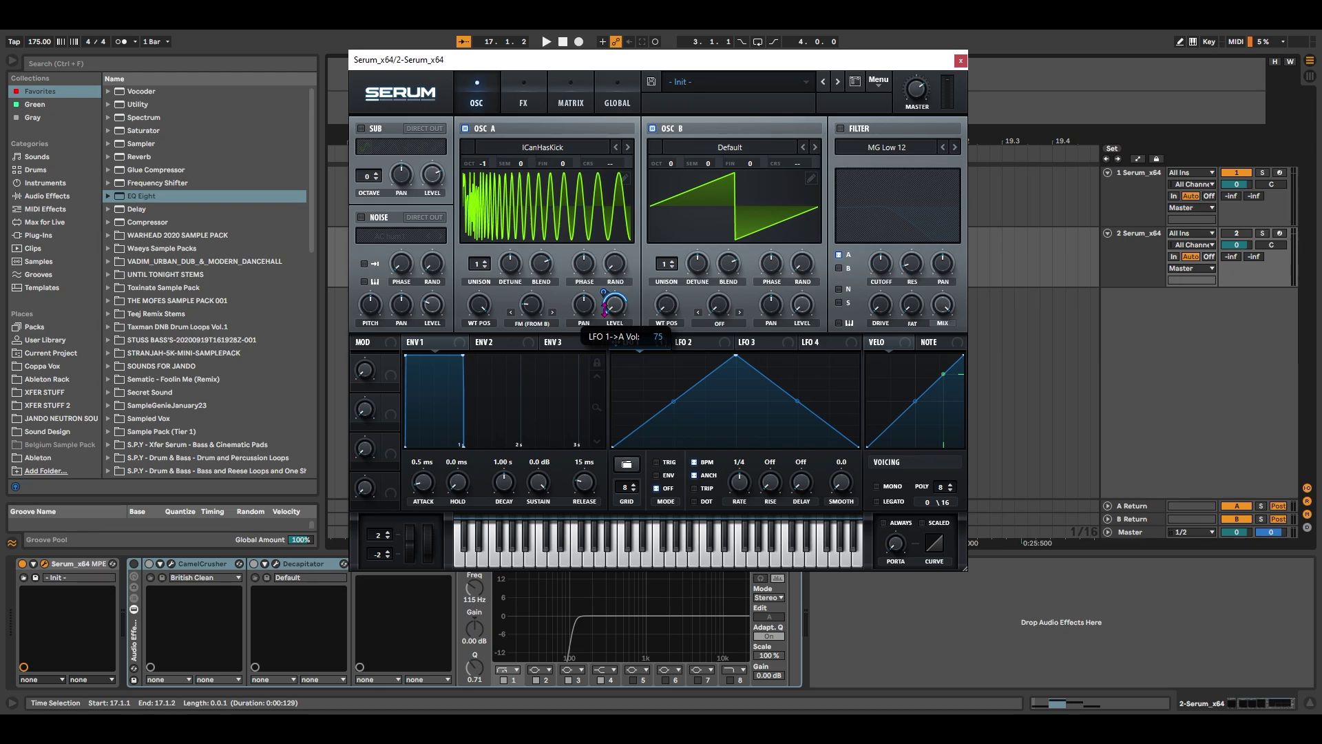
Step: Load the Basic Shapes wavetable in oscillator B, move its position to the triangle shape and set its octave to -1
left_click(730, 147)
mouse_move(716, 165)
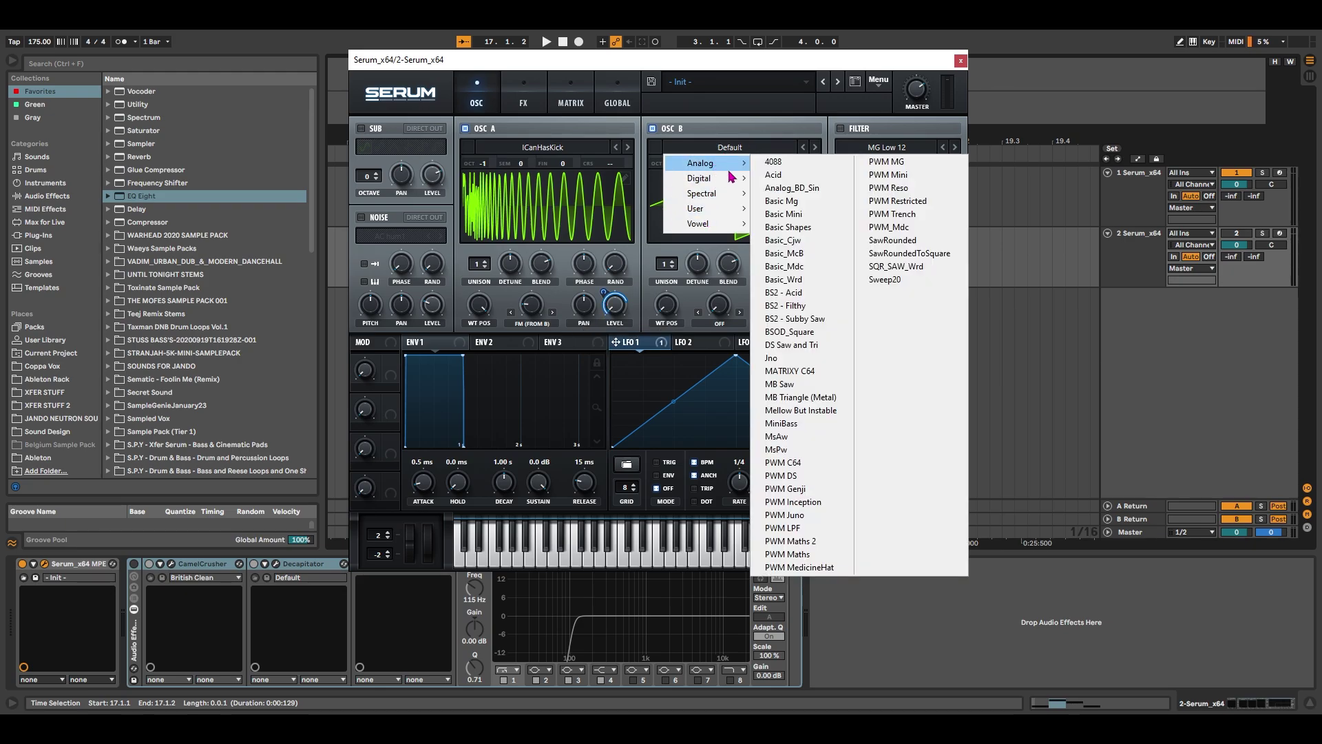
left_click(792, 226)
left_click_drag(668, 313, 679, 274)
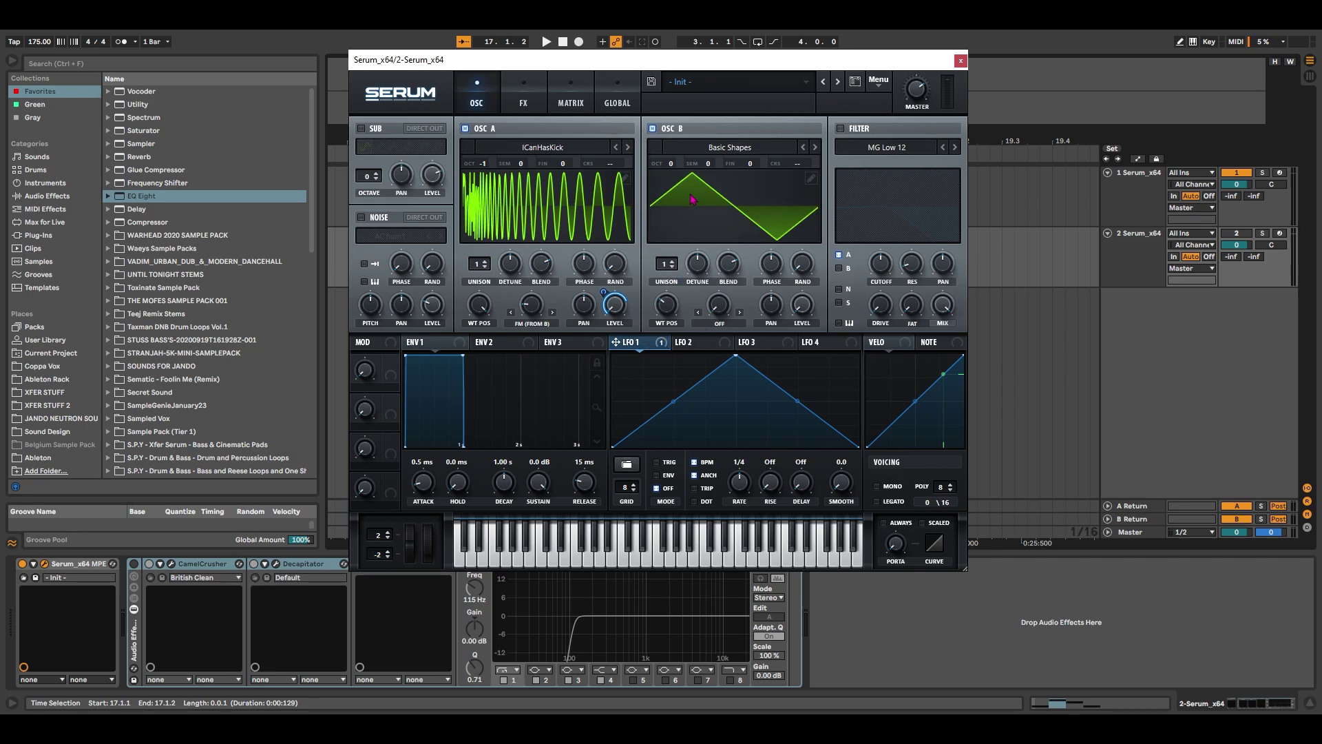
left_click_drag(672, 164, 673, 189)
Step: Enable the Phs 48+ filter with its cutoff at 57 Hz, and modulate the cutoff with LFO 1
left_click(841, 129)
left_click(861, 147)
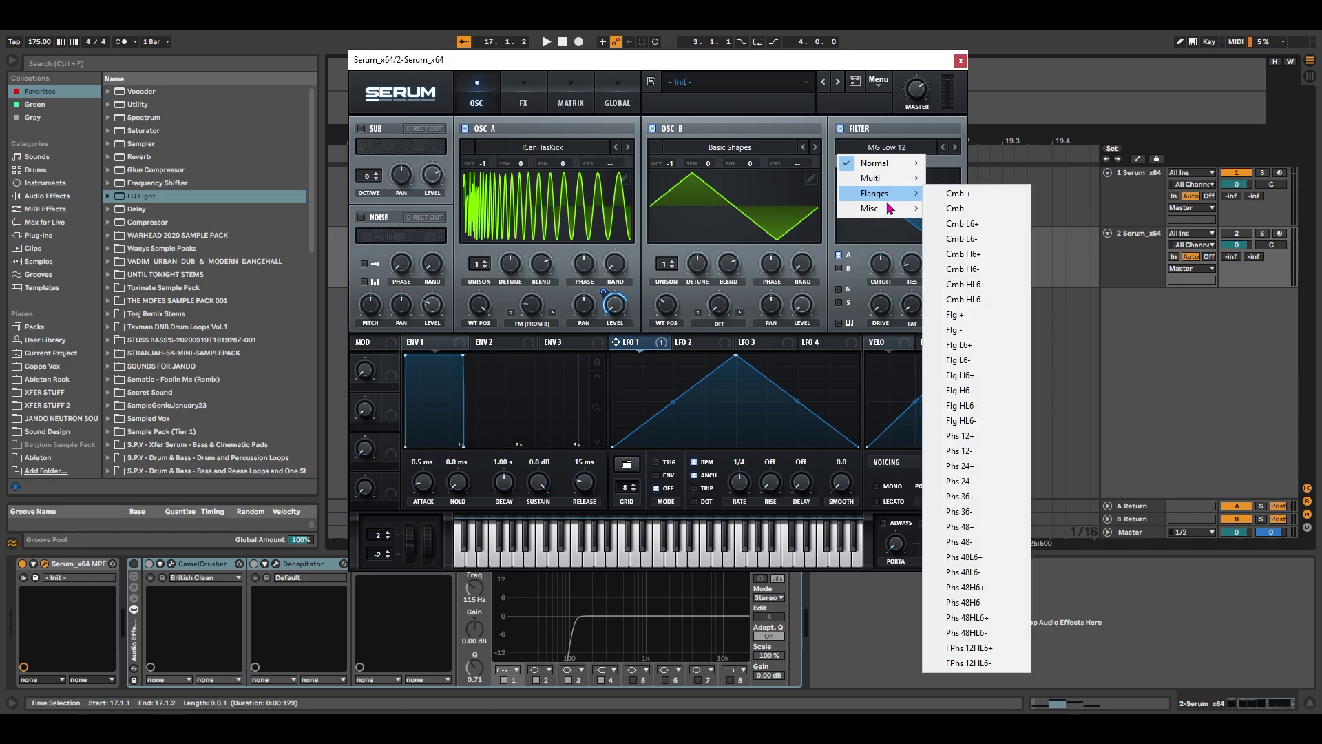
mouse_move(889, 194)
left_click(965, 526)
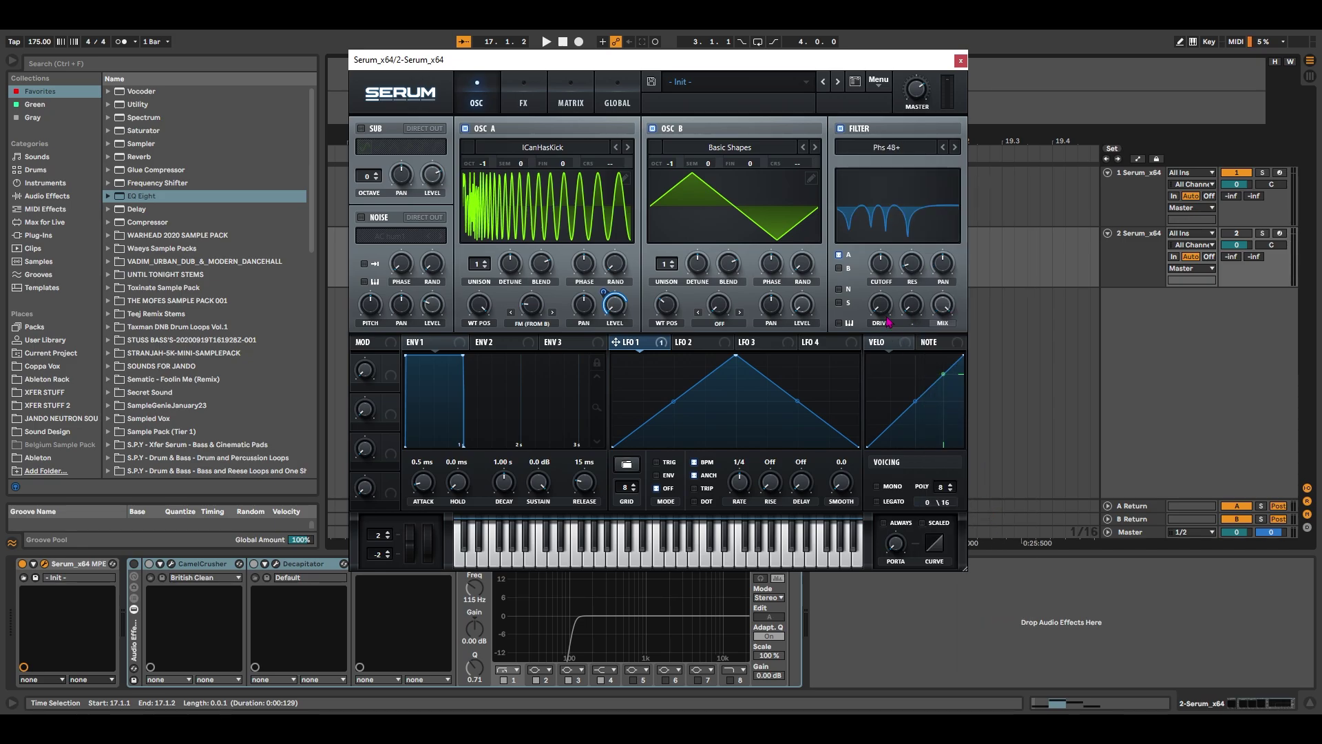
left_click_drag(888, 295, 887, 311)
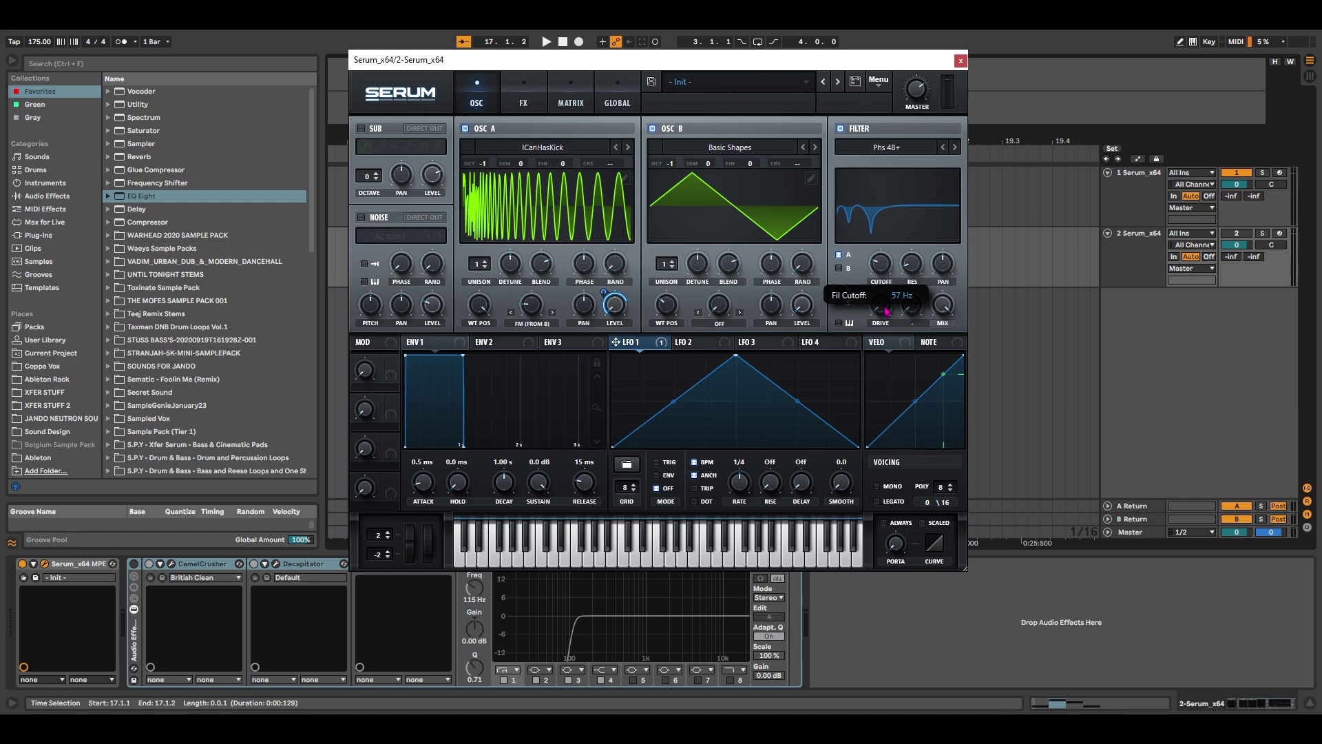
left_click_drag(615, 342, 860, 311)
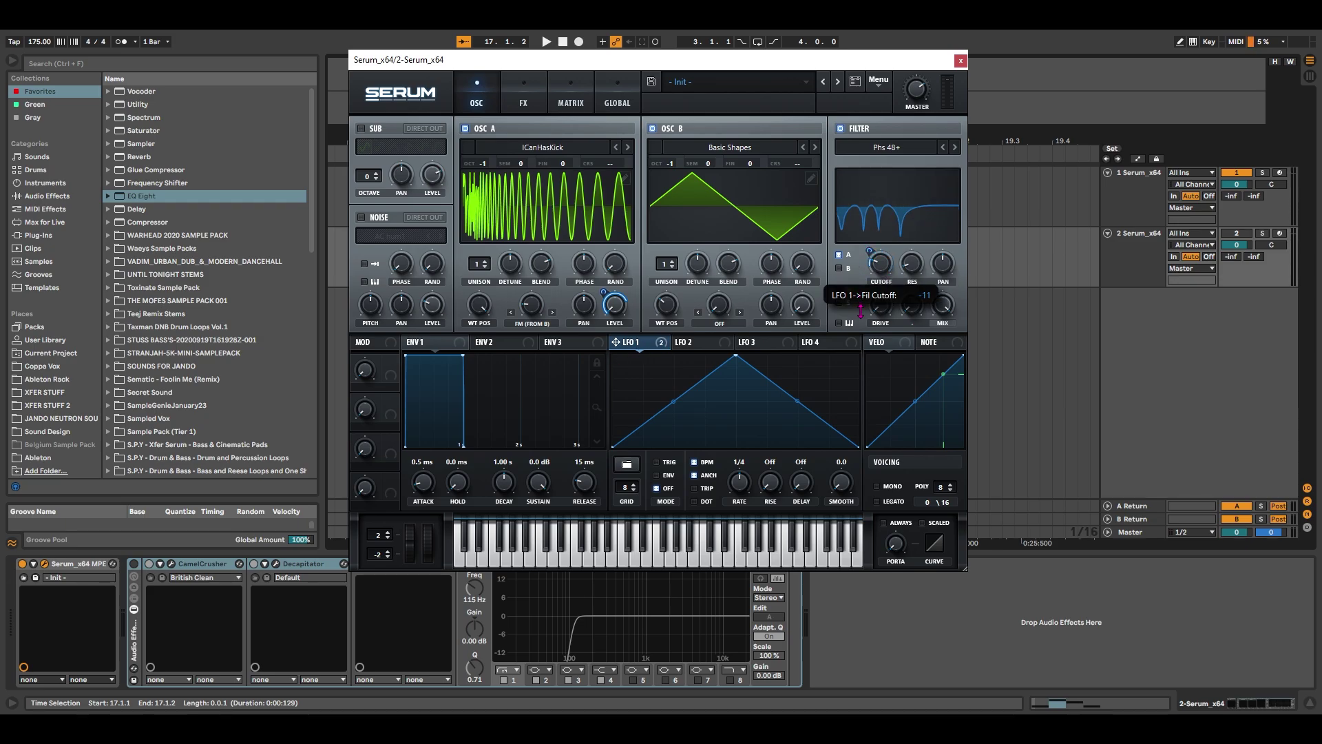
Step: Uncover the arrangement to play the clip, leaving the second Serum track soloed
left_click_drag(647, 57, 992, 153)
key("space")
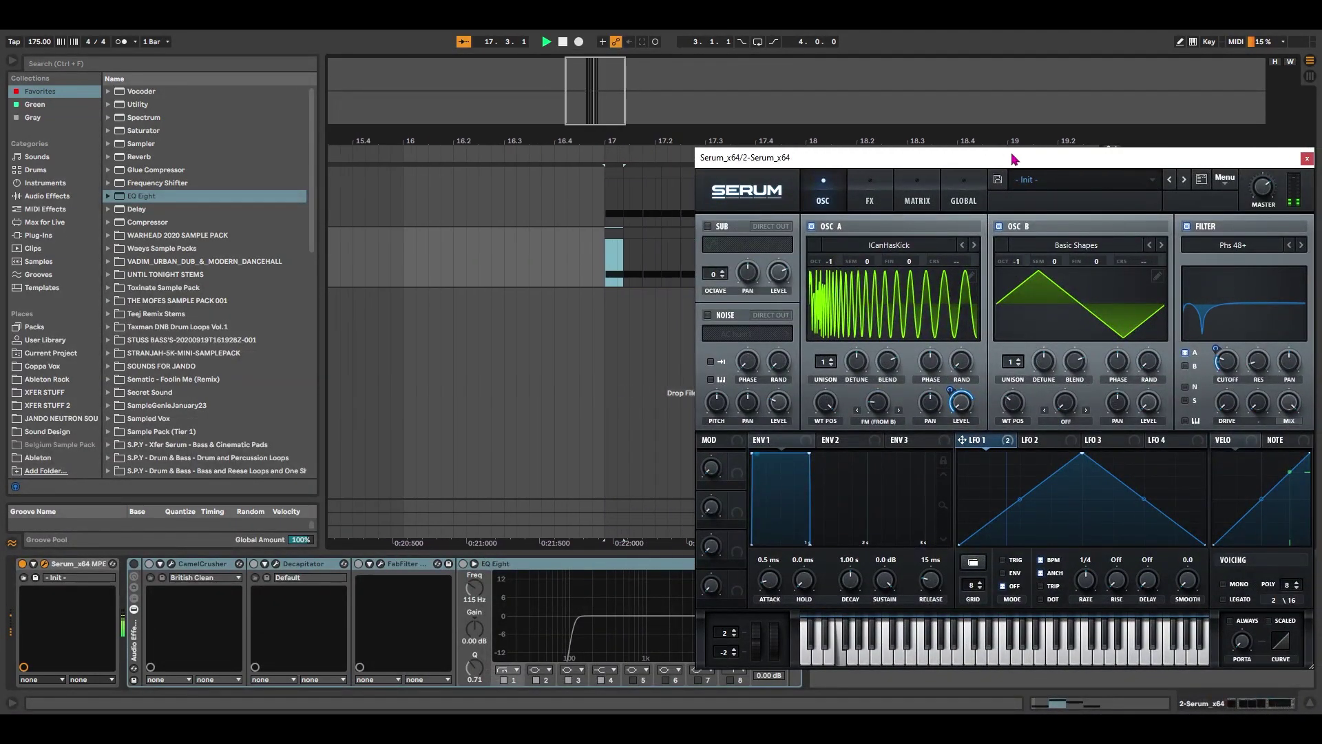
left_click_drag(1030, 162, 632, 115)
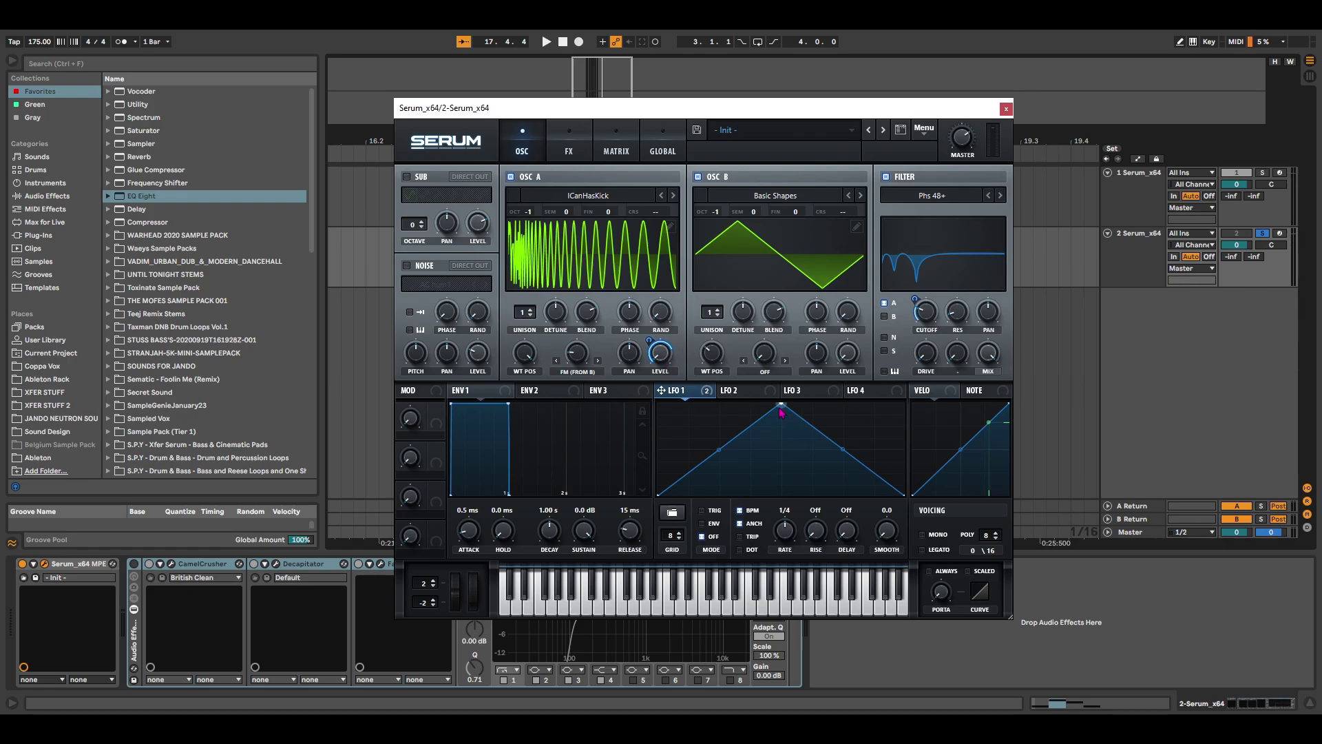
Step: Reshape LFO 1 into a steep downward decay curve starting at its peak, and play the clip to audition it
left_click_drag(781, 404, 648, 398)
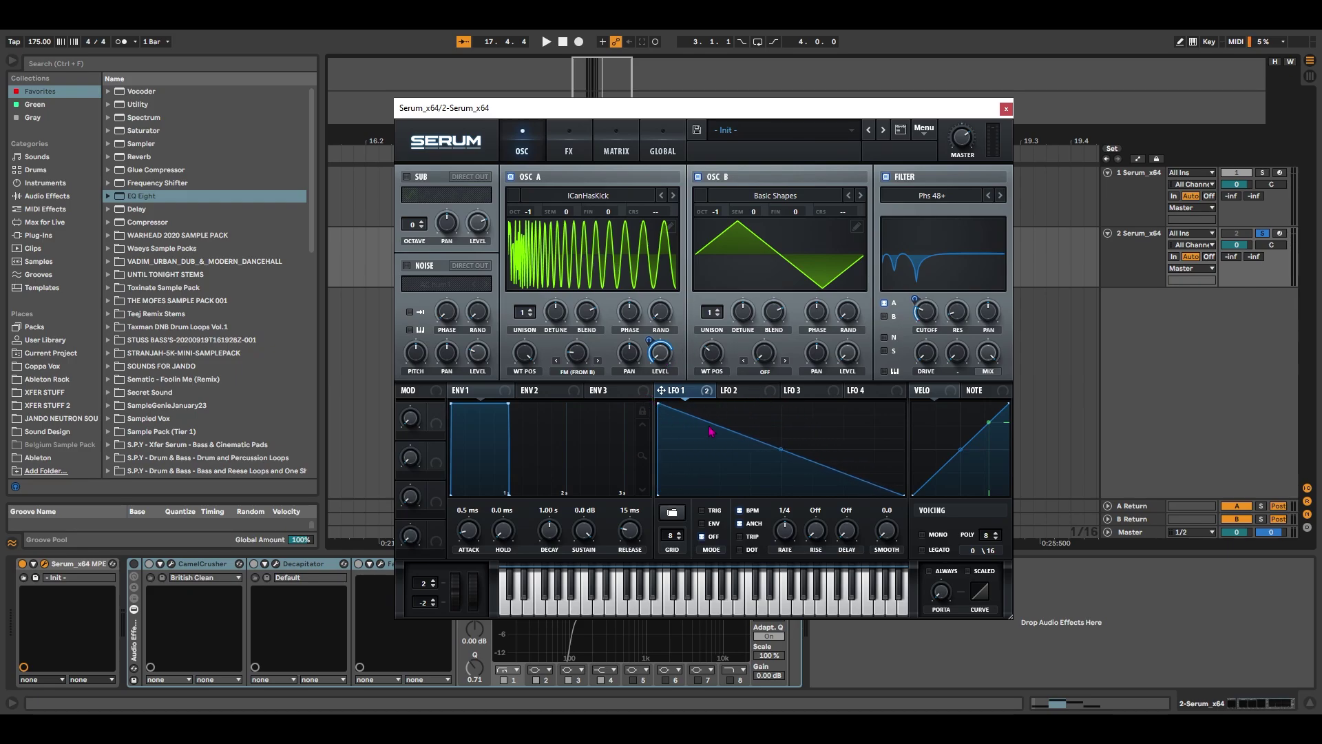
left_click_drag(780, 449, 776, 475)
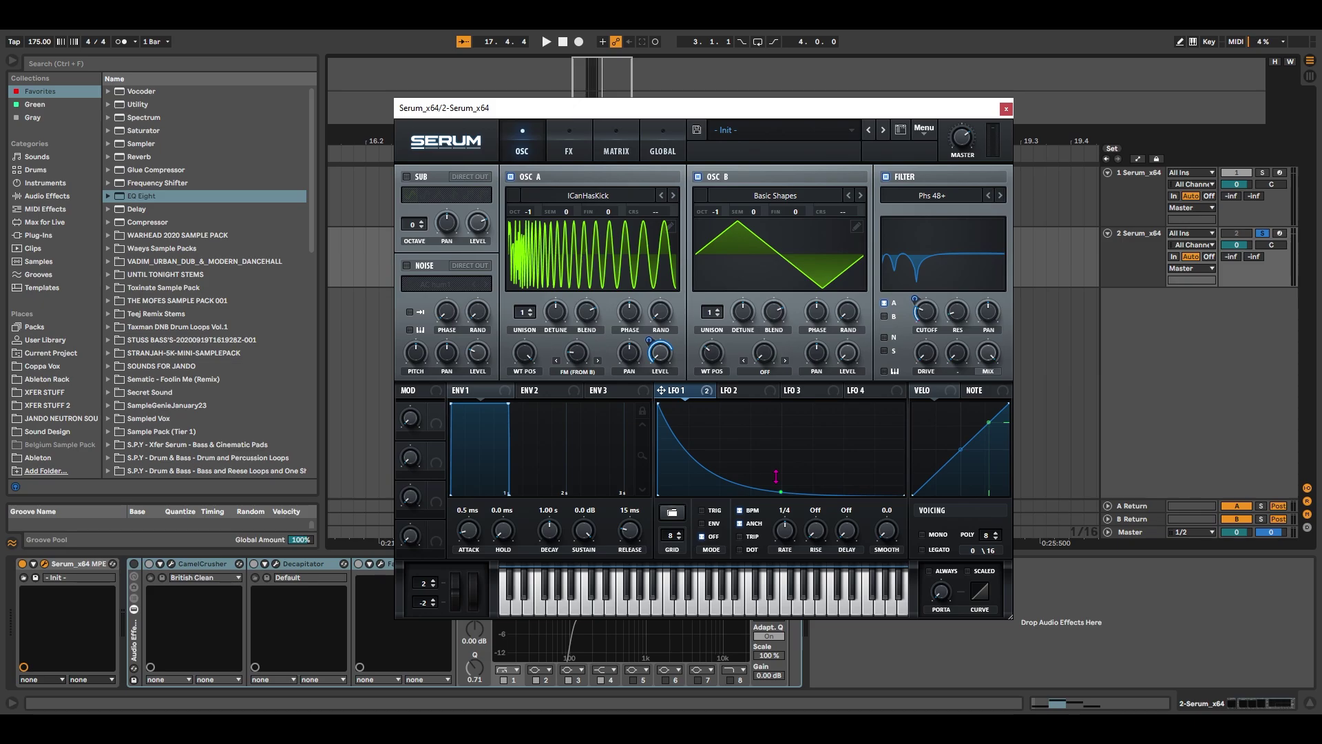
key("space")
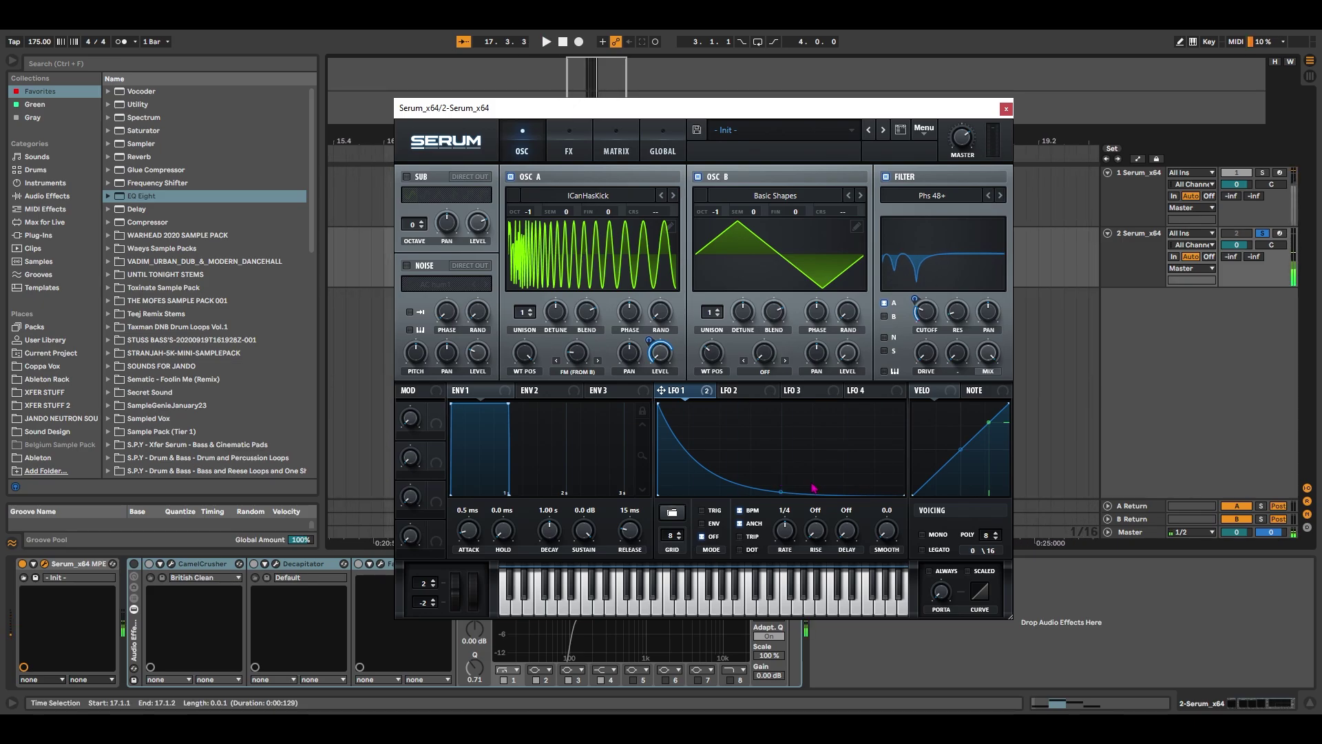
key("space")
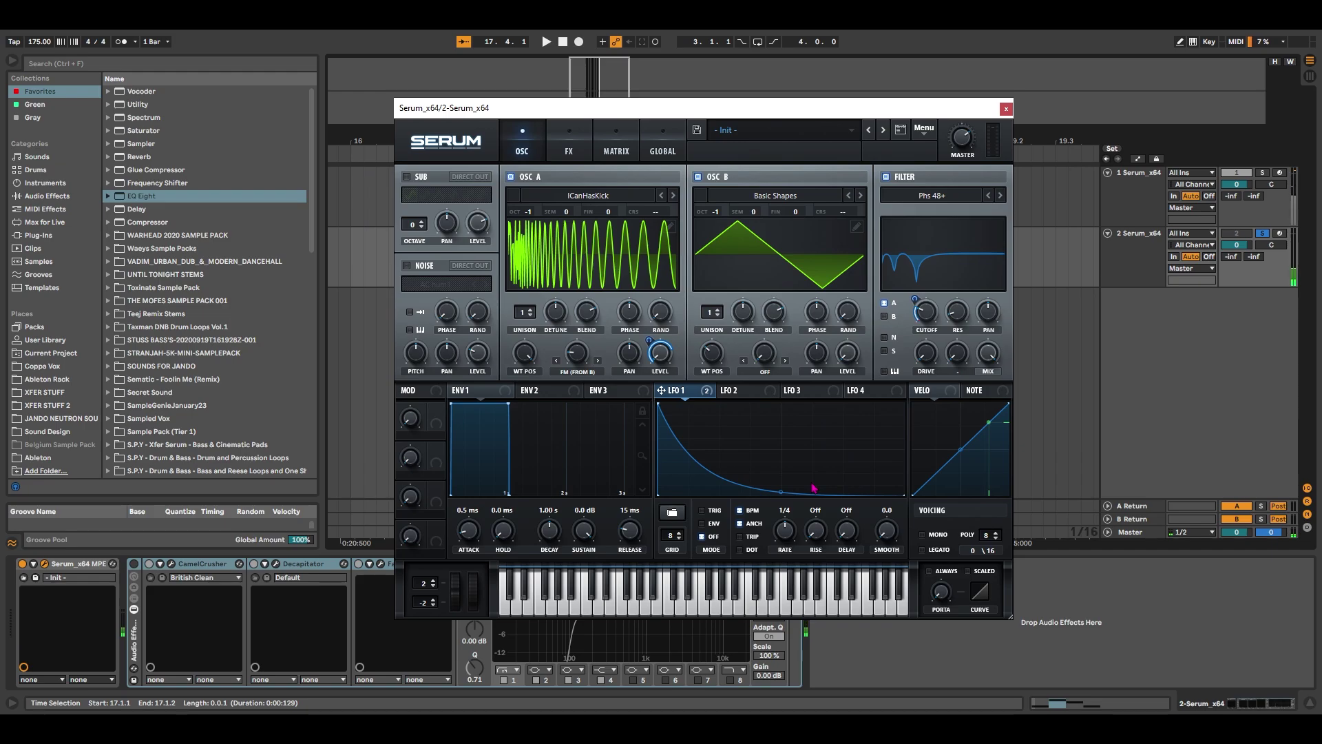
Step: Set LFO 1 to ENV mode with triplet timing, and raise the filter's resonance during playback
left_click(708, 524)
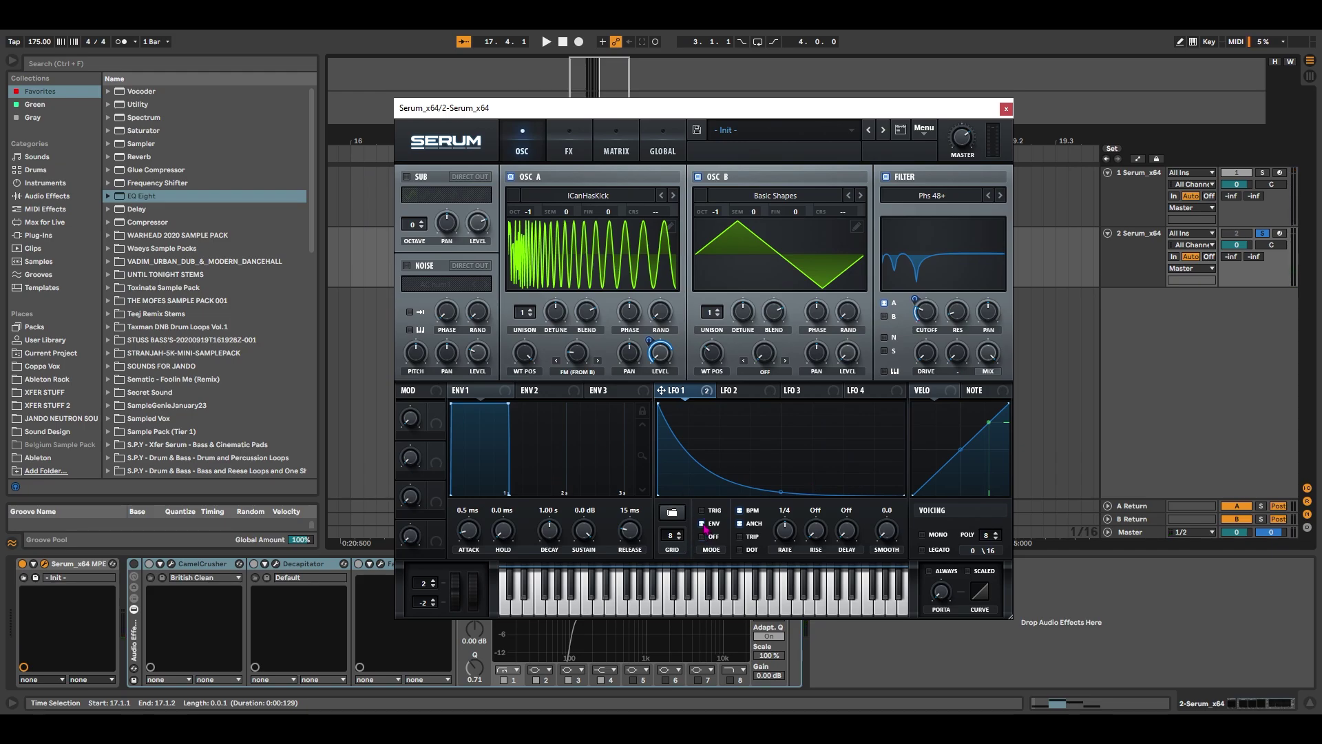
left_click(741, 537)
key("space")
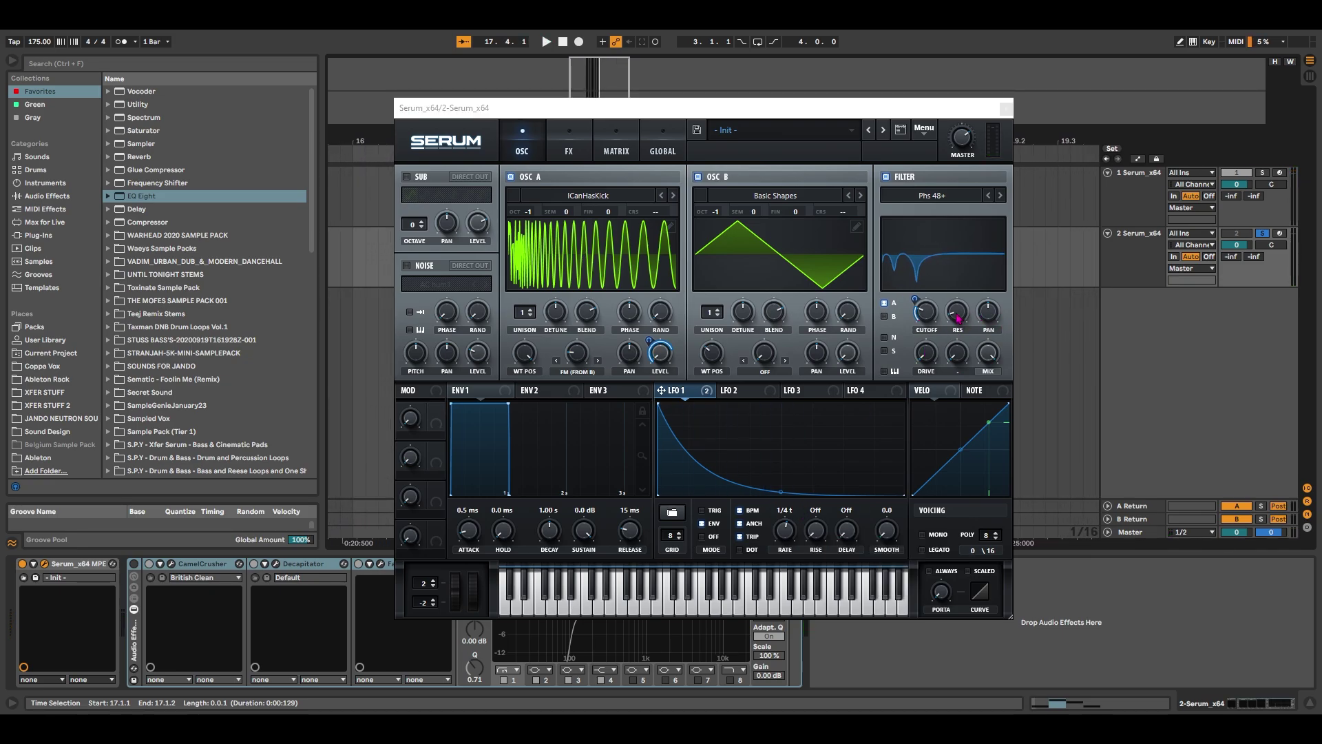
left_click_drag(958, 318, 982, 235)
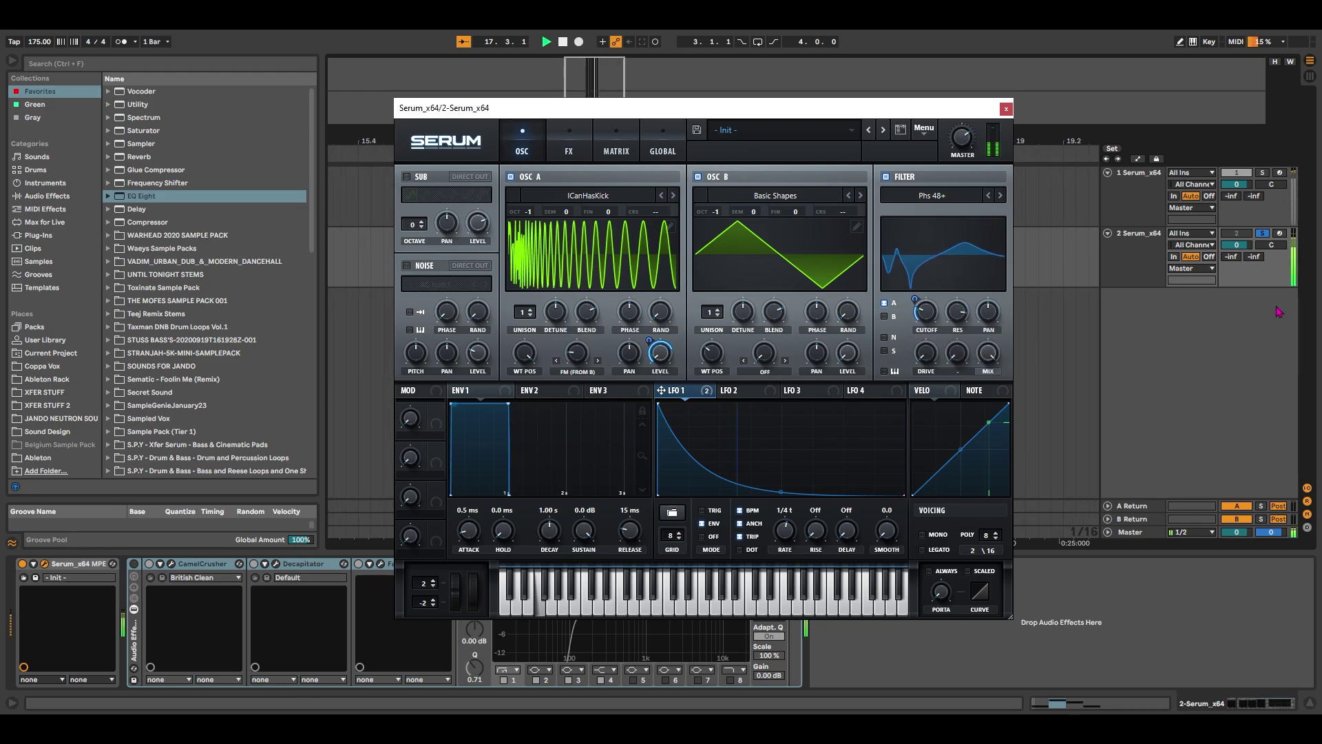
Step: Enable the Hyper/Dimension, Distortion, Compressor and Filter effects, ordering Compressor and Filter directly after Distortion
left_click(578, 147)
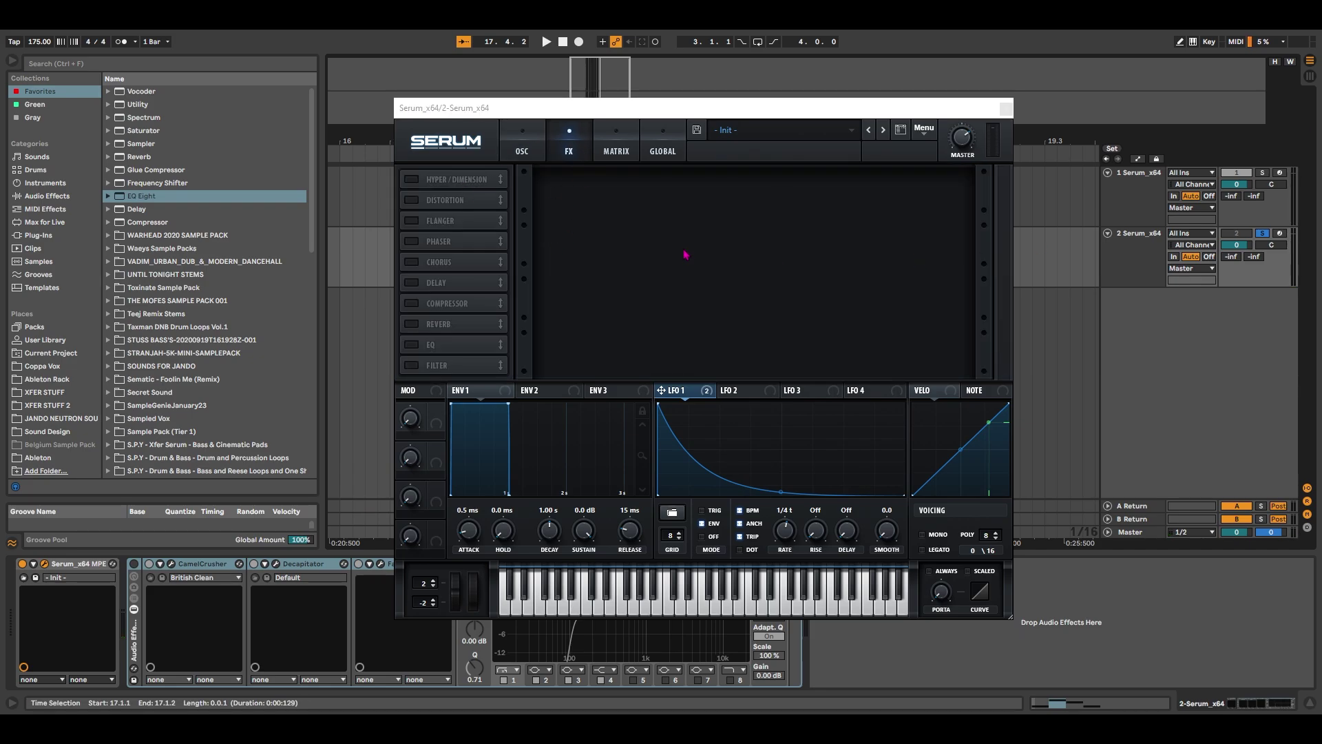
left_click(409, 181)
left_click(412, 199)
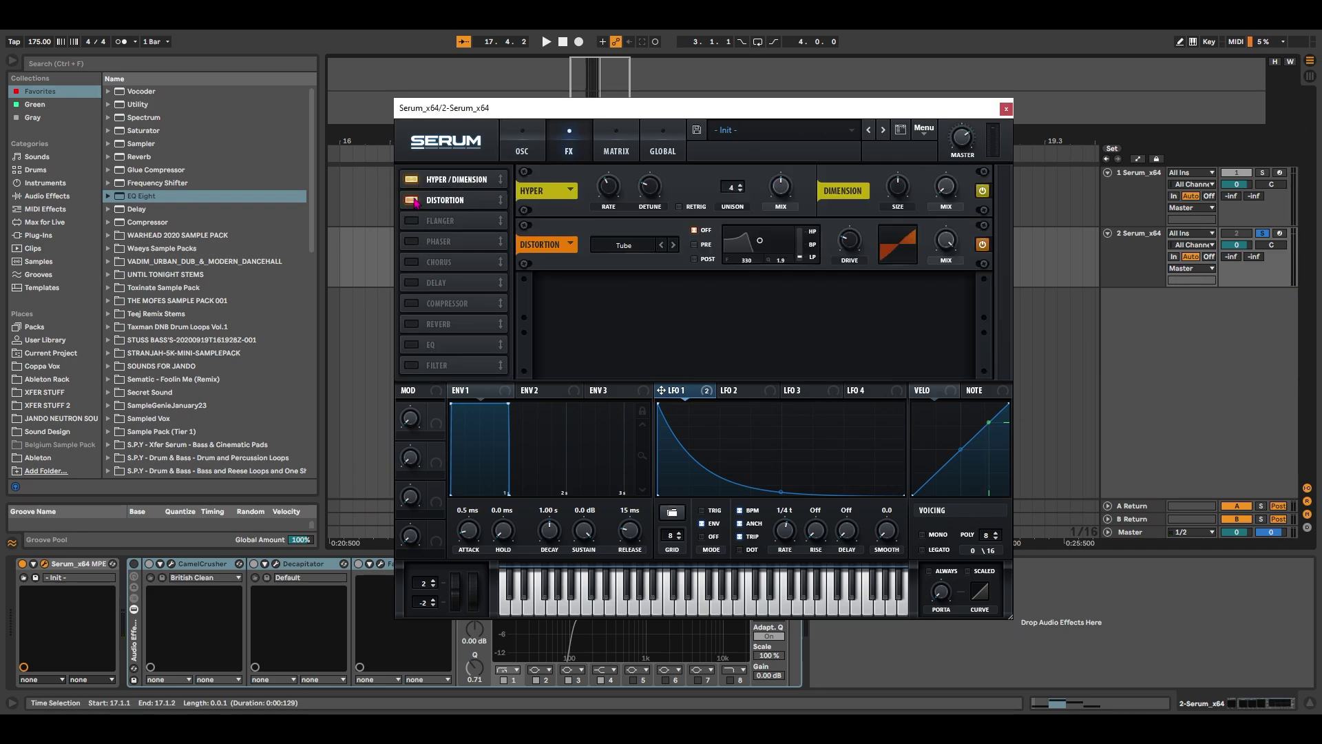
left_click(412, 303)
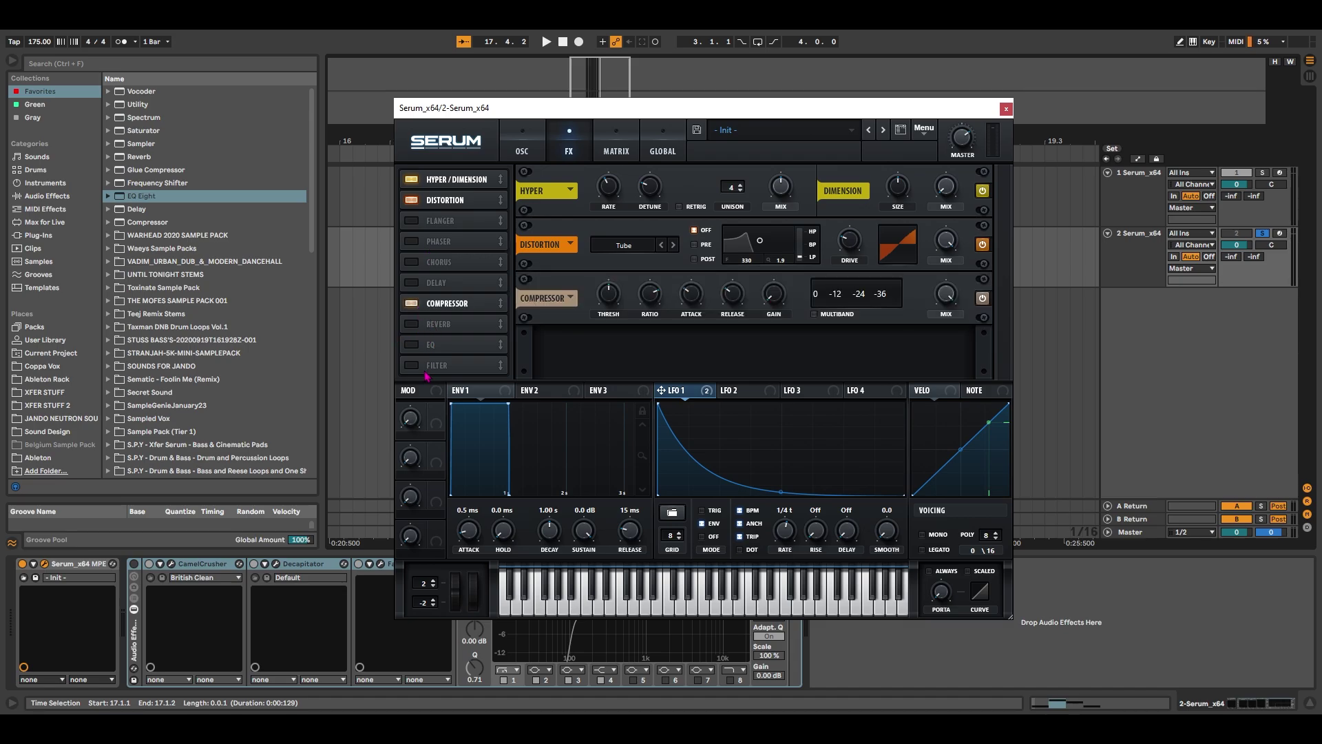
left_click(412, 365)
left_click_drag(500, 303, 500, 221)
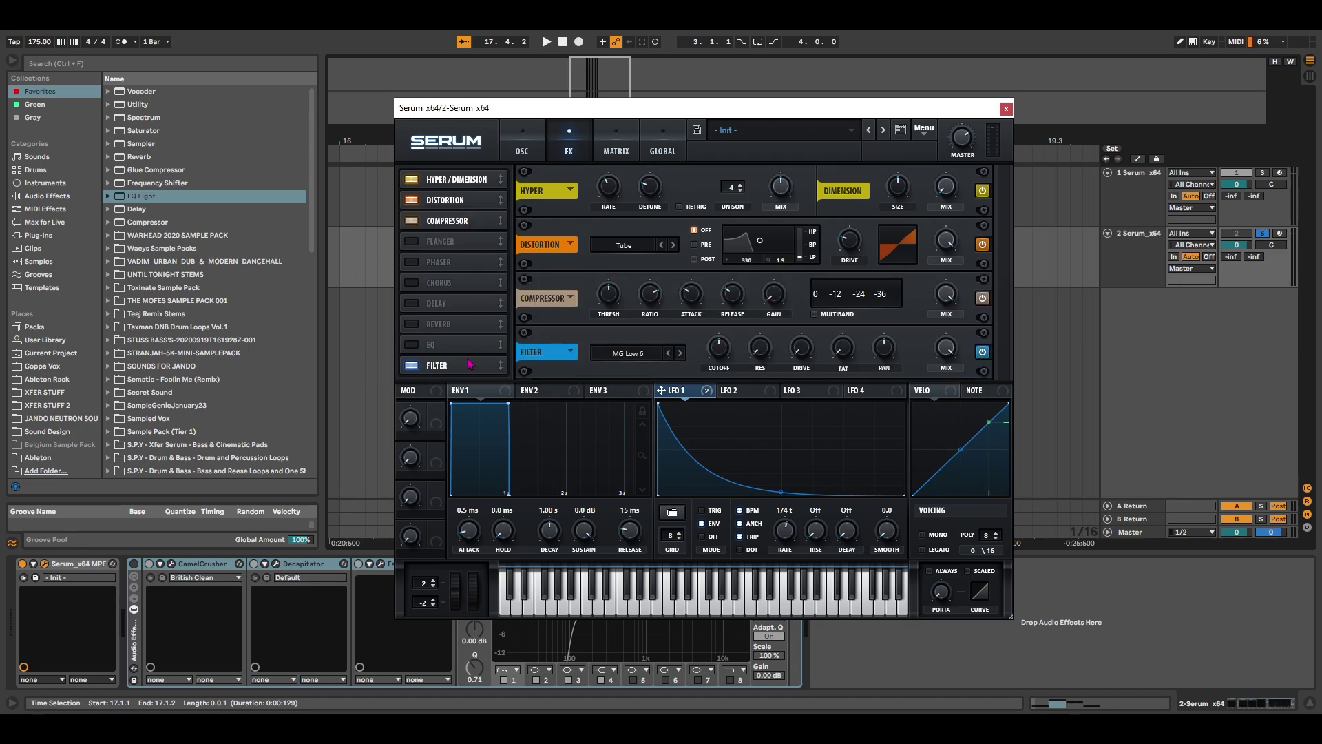
left_click_drag(500, 365, 507, 207)
Step: Set the Hyper effect's mix to 19% and adjust its rate
left_click_drag(780, 186, 783, 232)
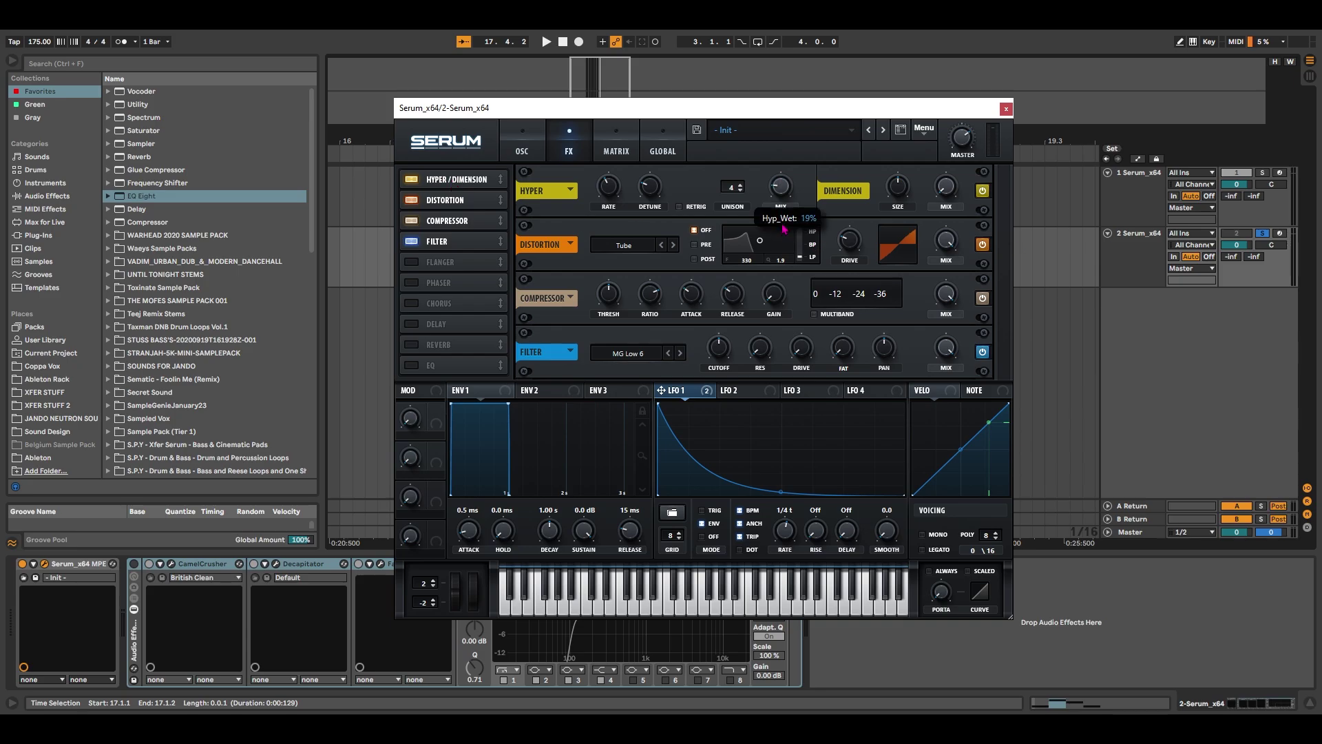
left_click_drag(609, 188, 615, 202)
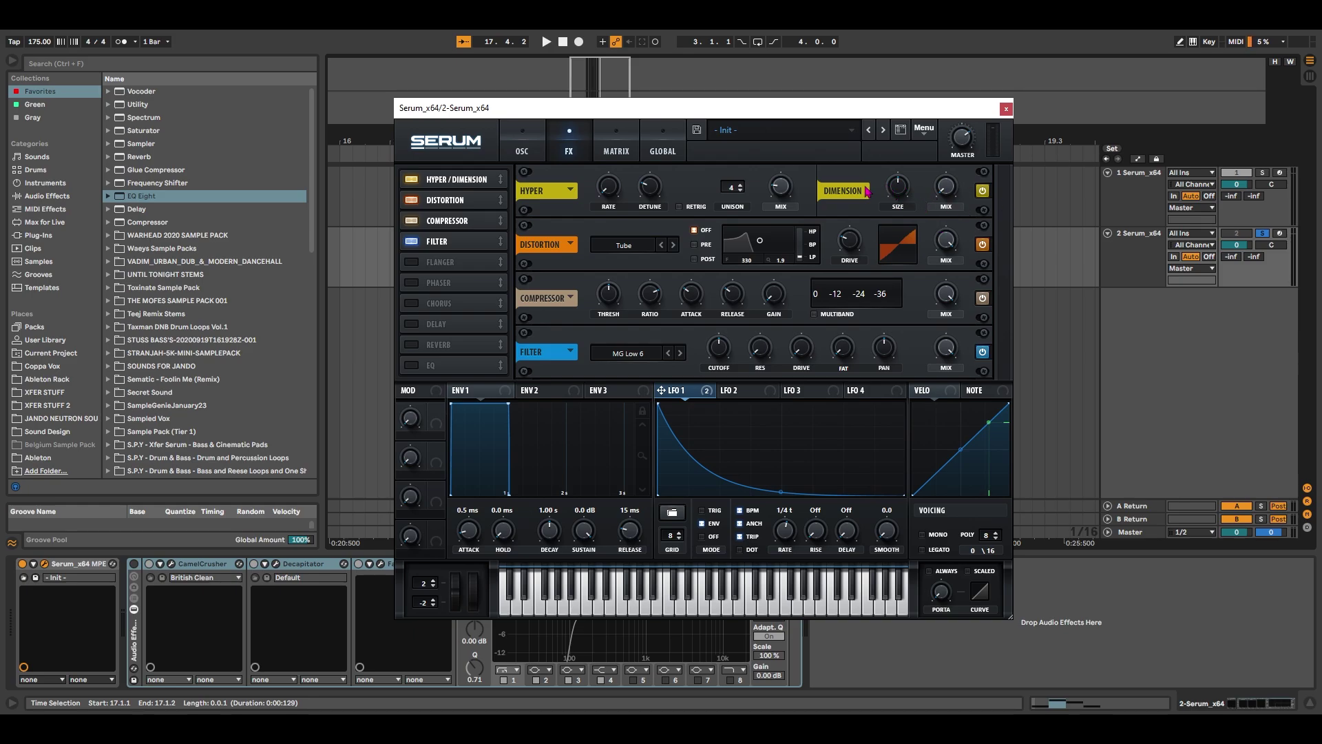
Step: Set the distortion type to Stomp Box with 75% drive, and play the clip to audition it
left_click(615, 250)
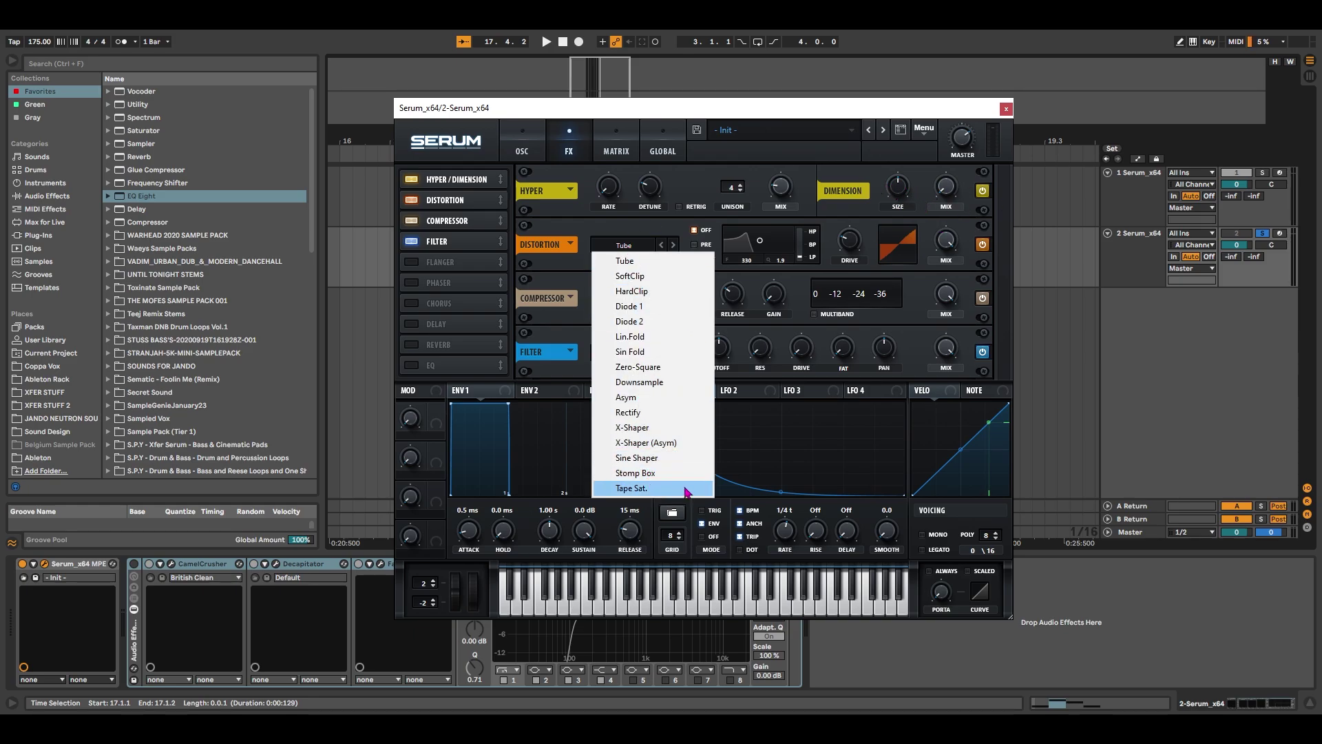
left_click(651, 474)
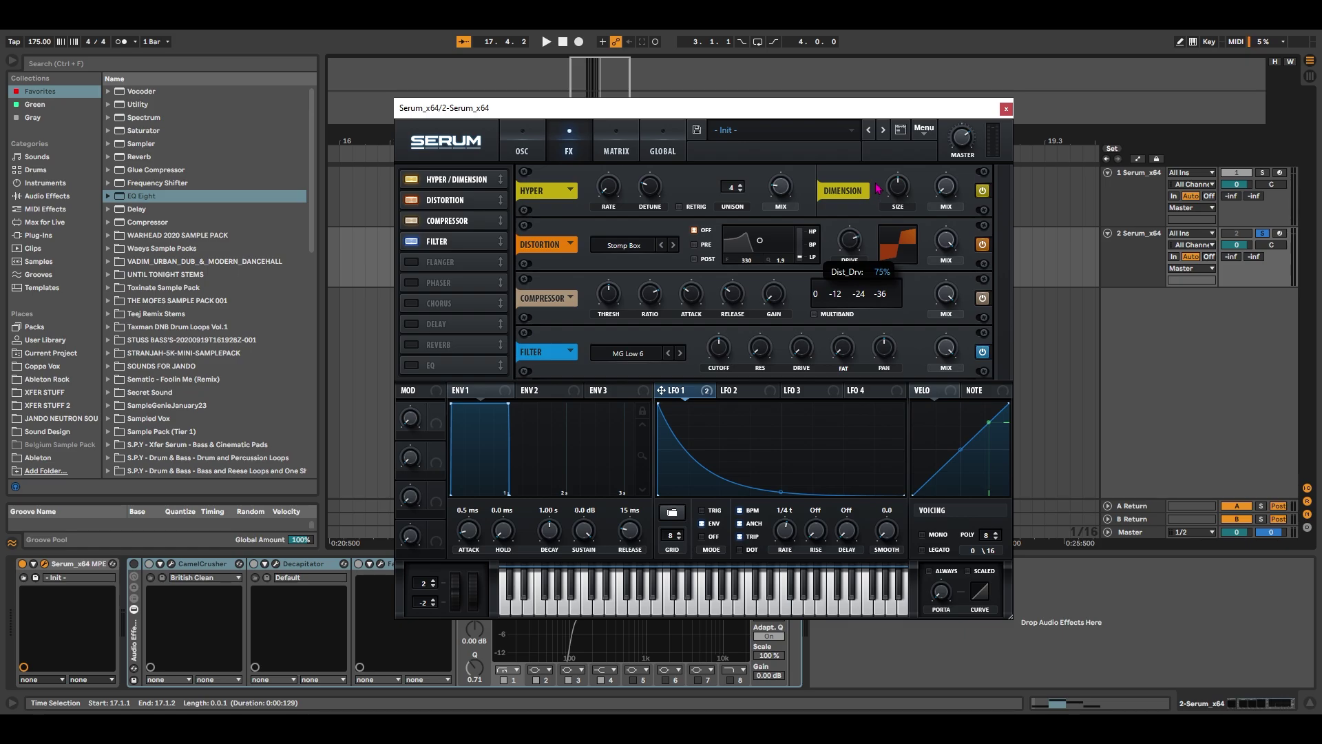
key("space")
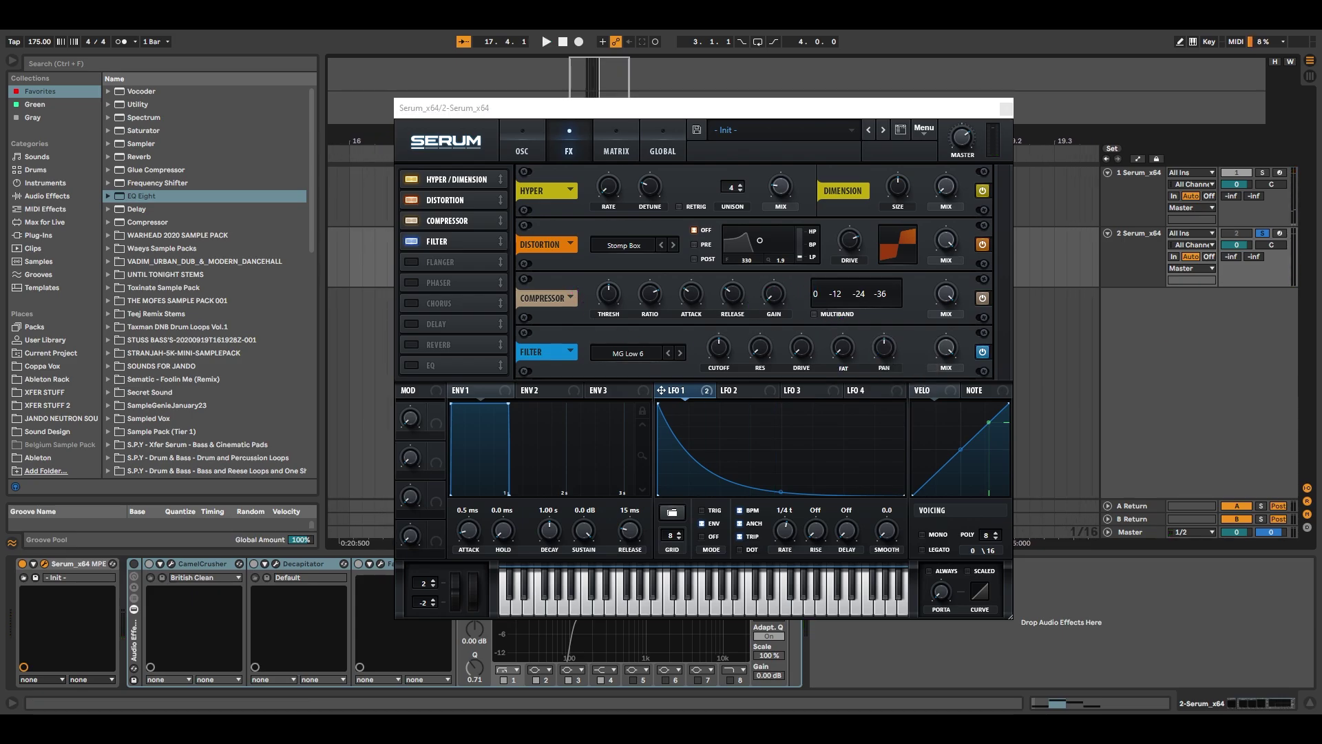
Step: Raise the compressor effect's gain and fine-tune it while auditioning the clip
left_click(776, 299)
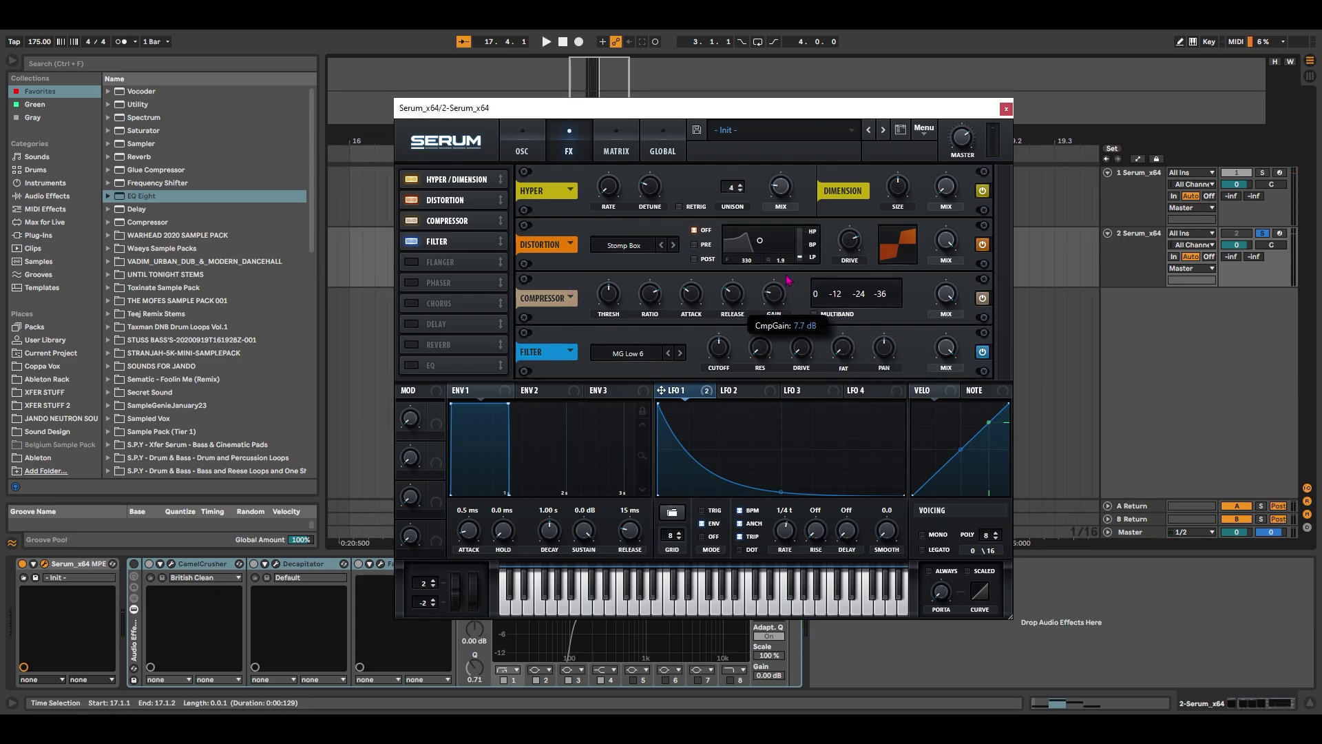
left_click_drag(780, 300, 779, 295)
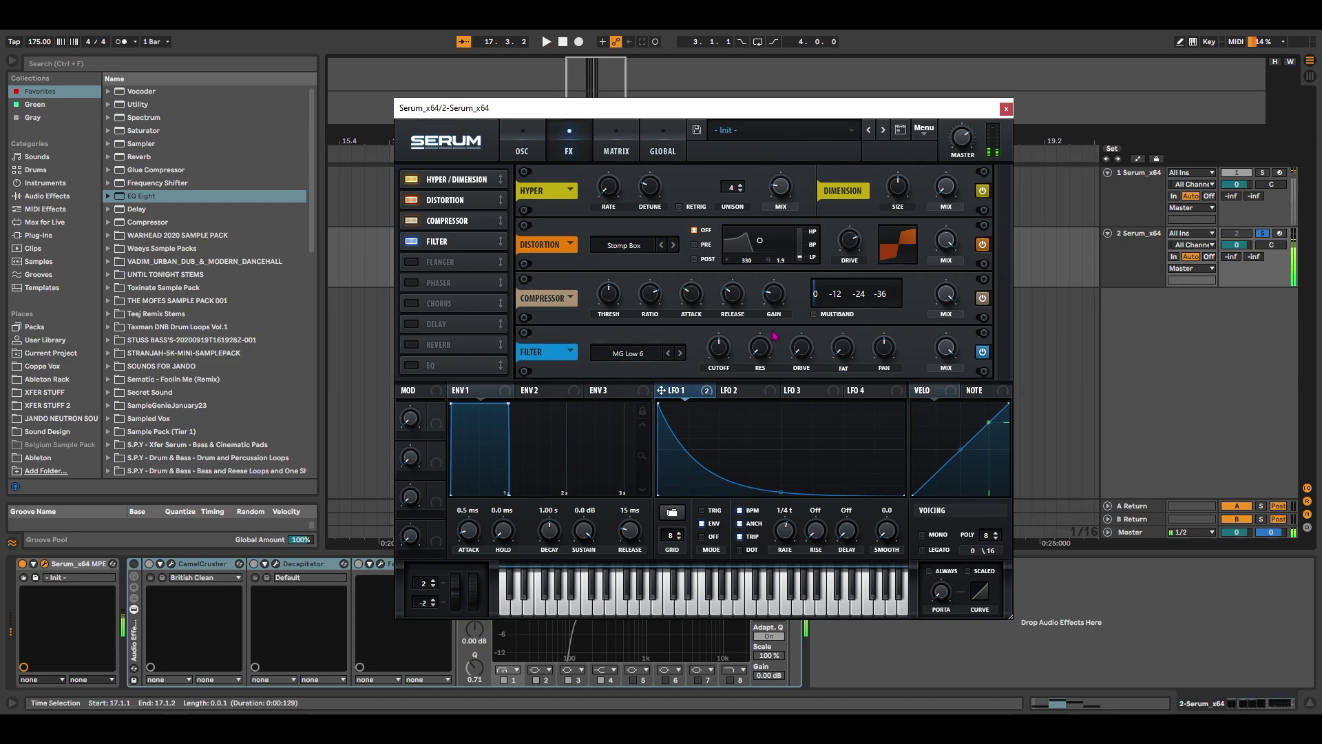
Step: Switch the effects-rack filter to Phs 48+, lower its cutoff and set its resonance to 20%
left_click(643, 356)
mouse_move(647, 403)
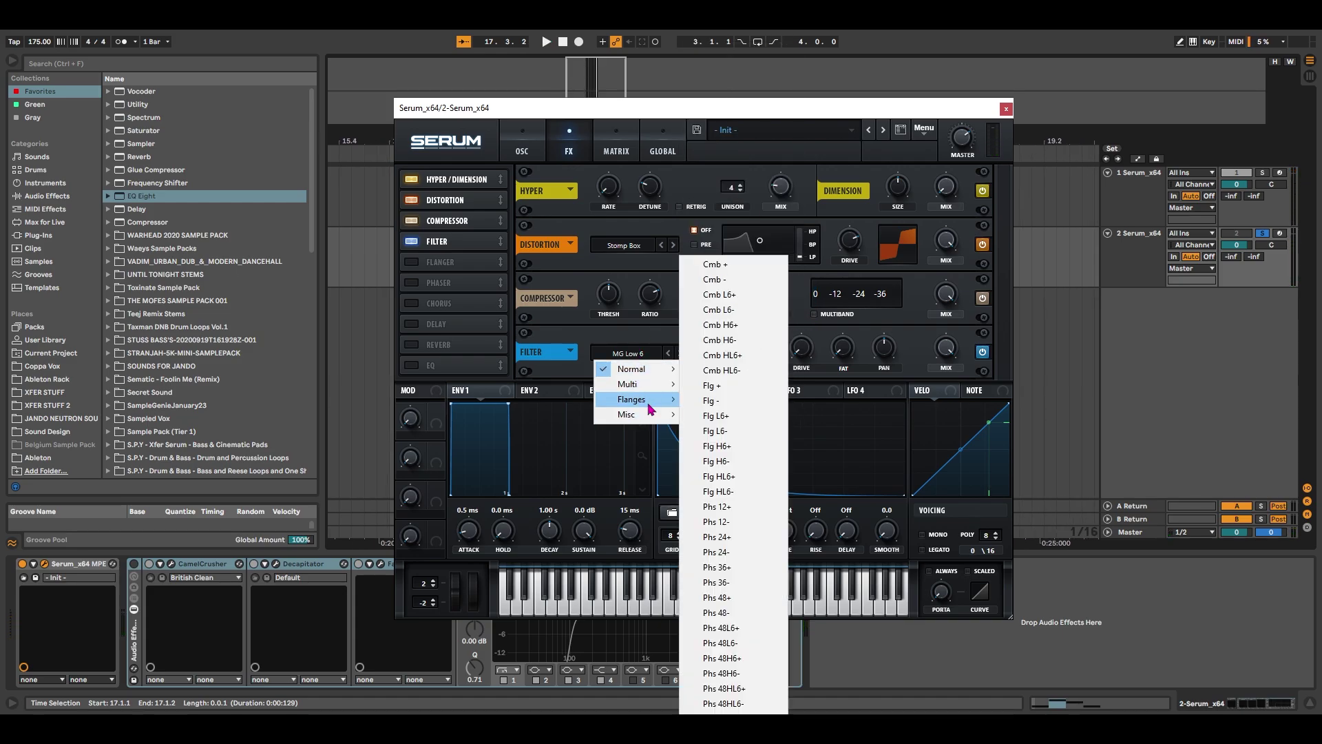
left_click(757, 598)
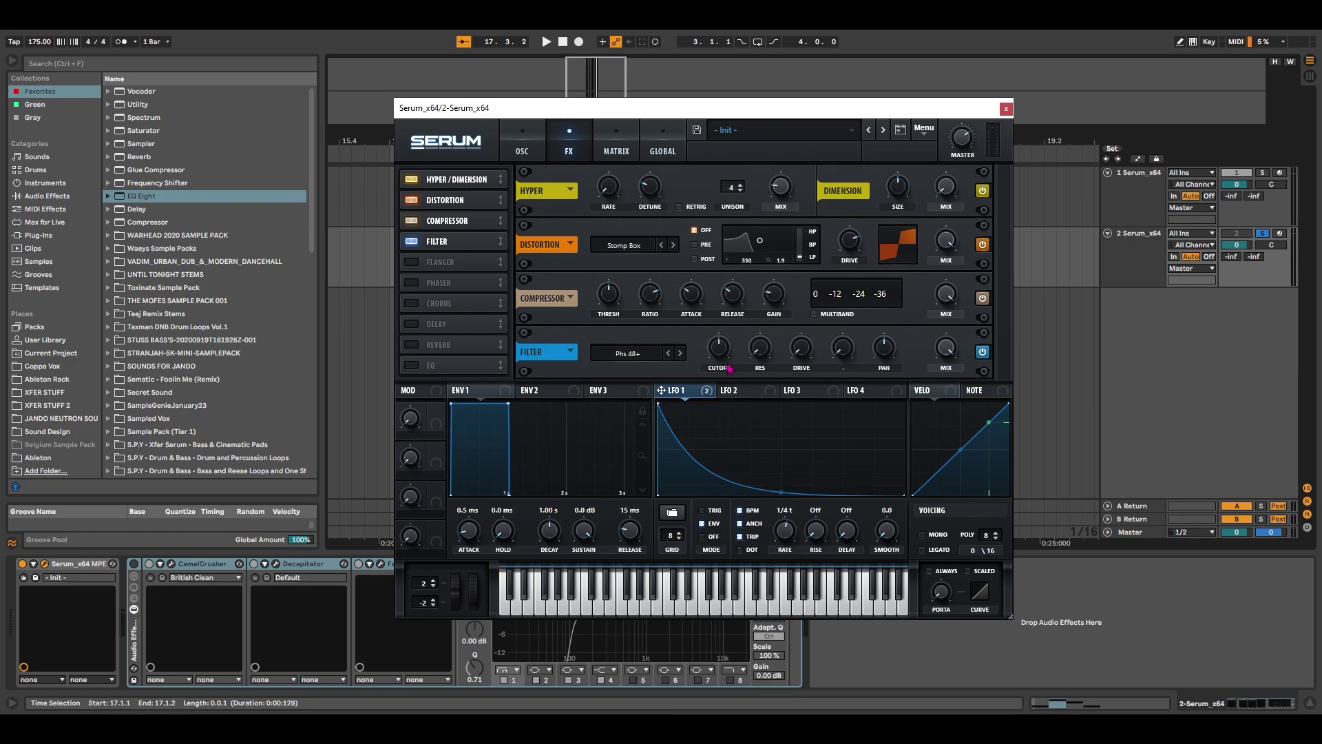
left_click_drag(718, 347, 760, 348)
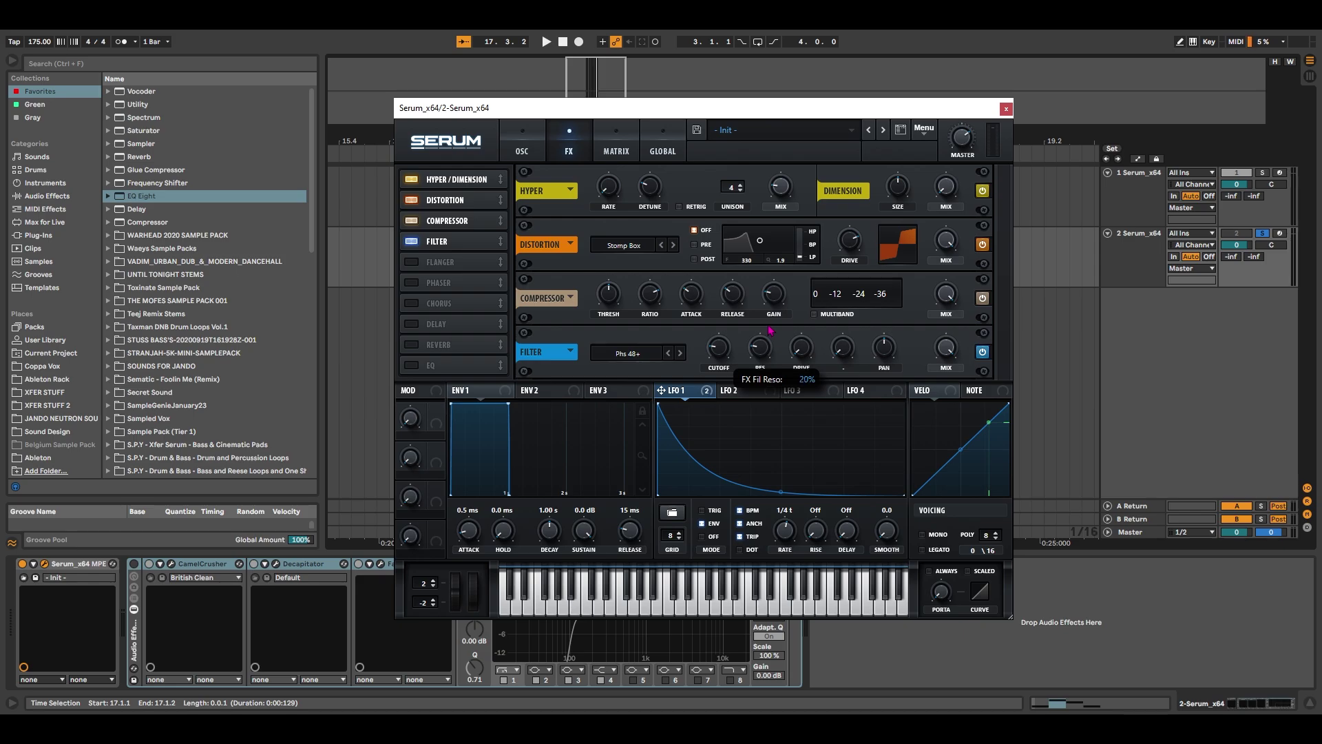
Step: Audition the clip, set Envelope 1's release to 65 ms, and play the clip again
key("space")
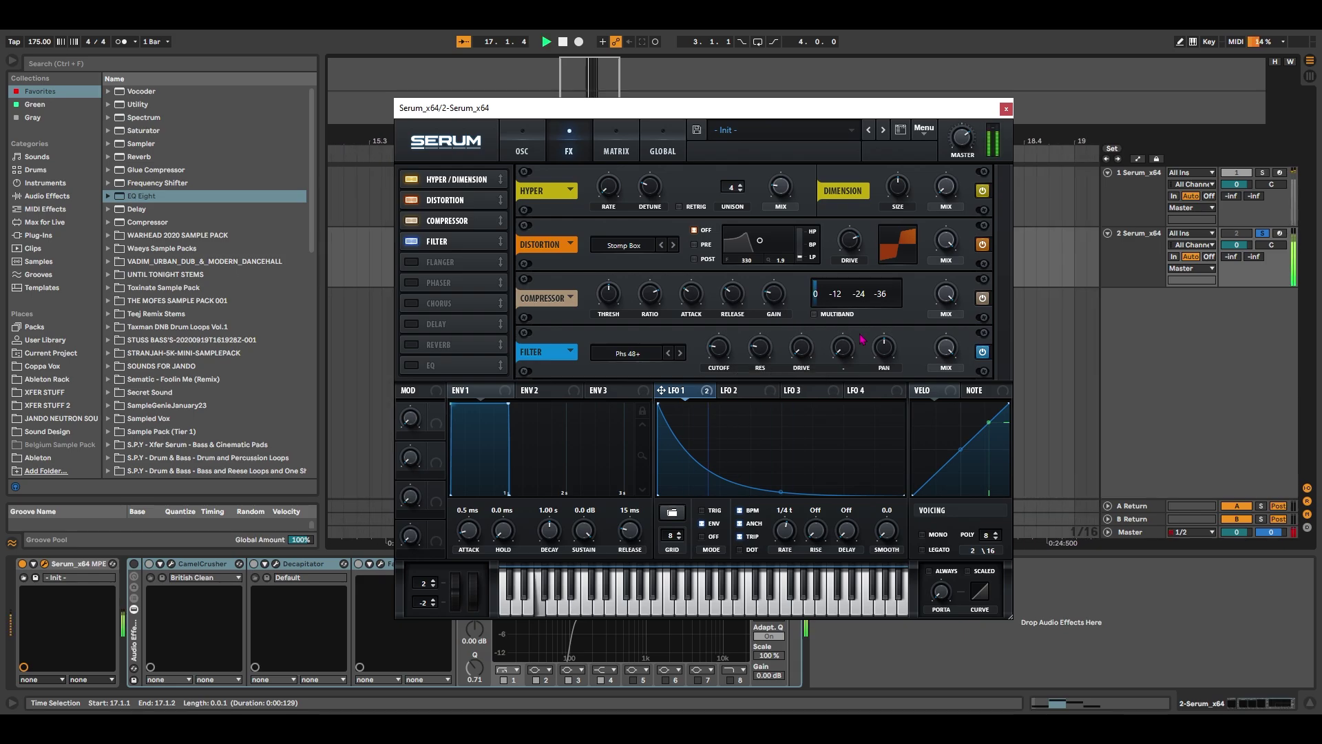
key("space")
left_click(523, 149)
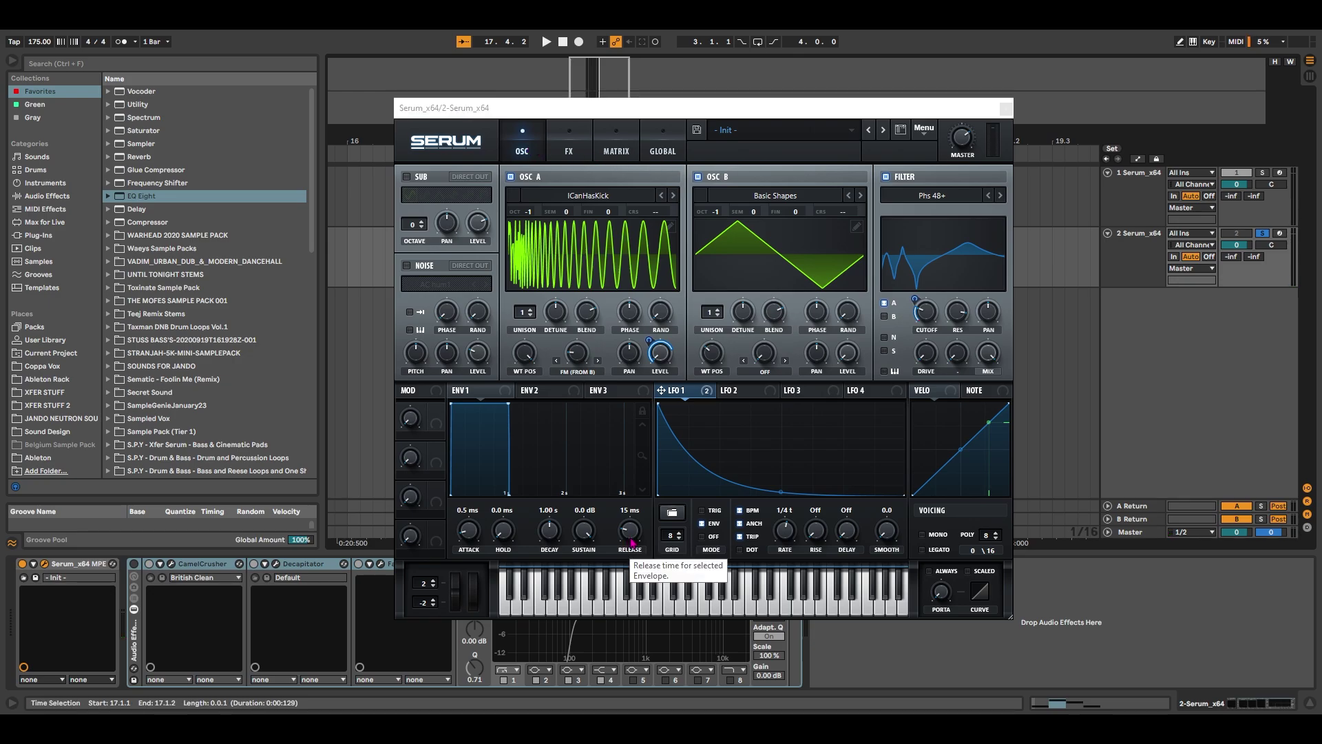
left_click_drag(629, 542, 635, 535)
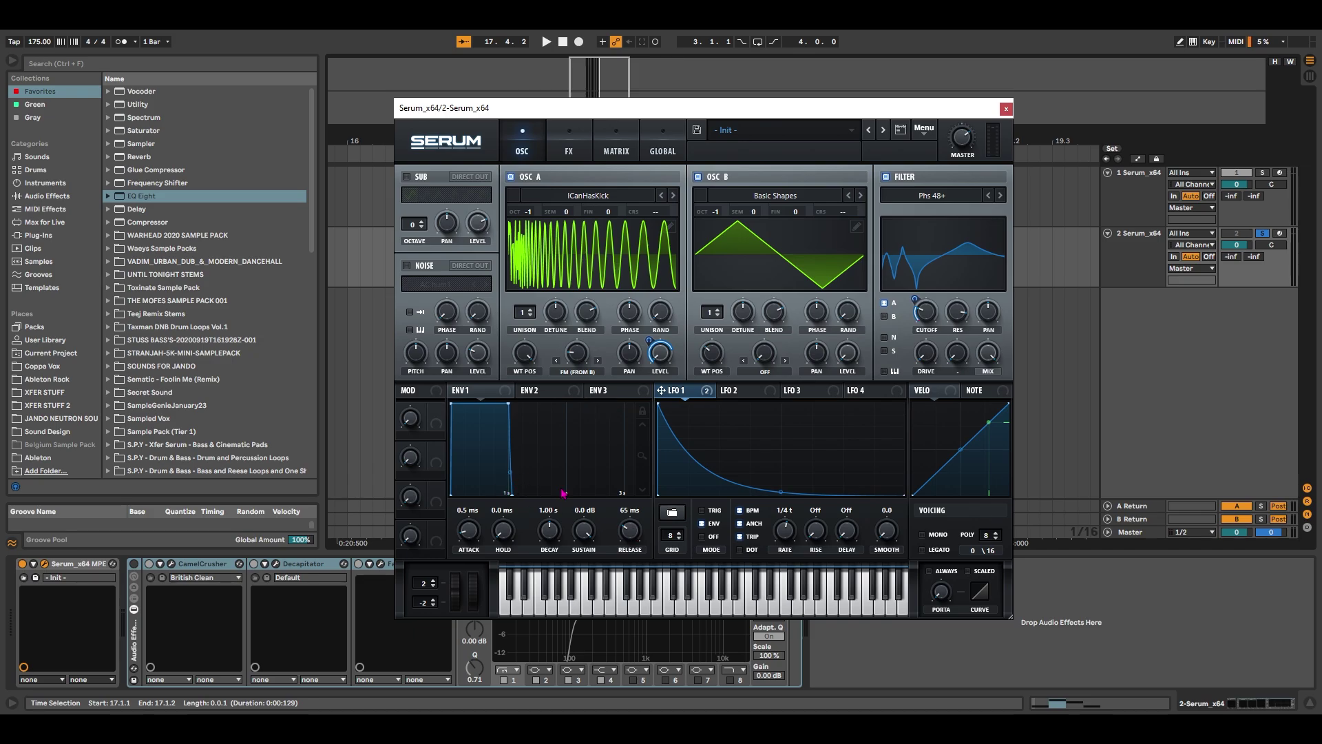
key("space")
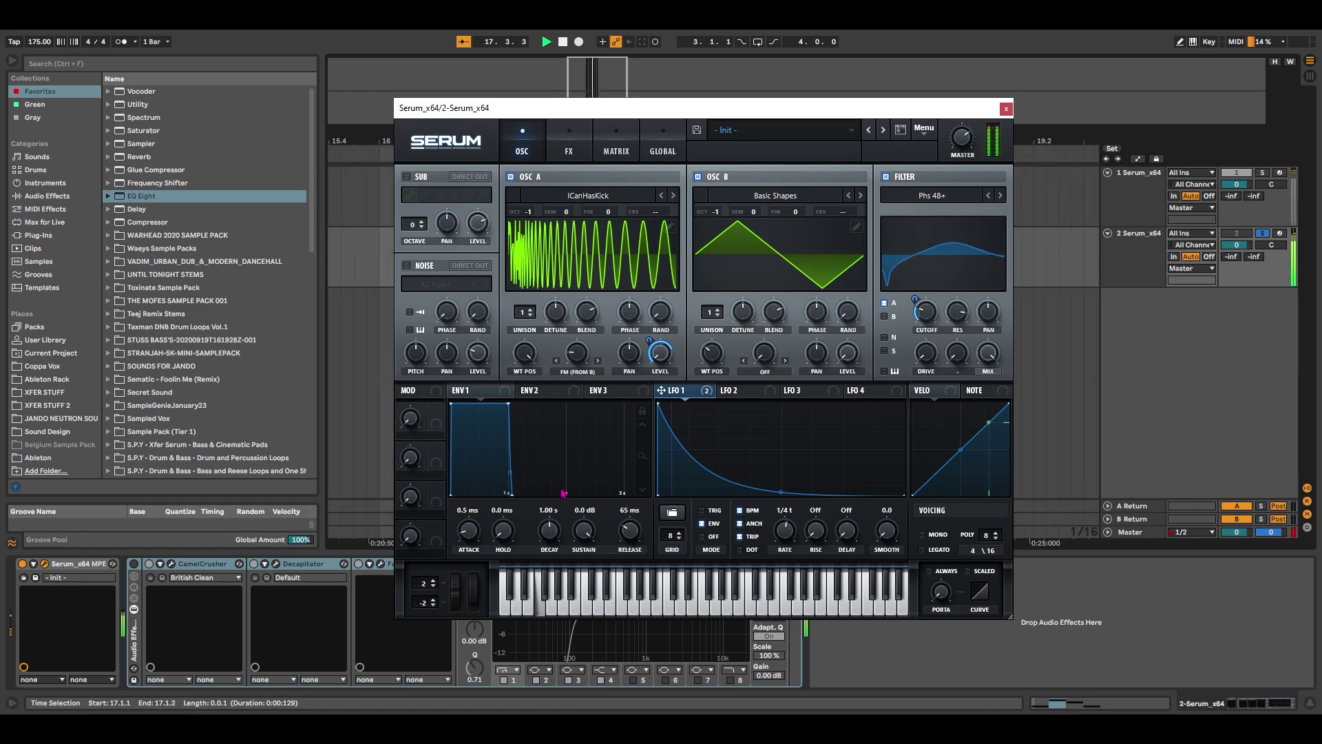
key("space")
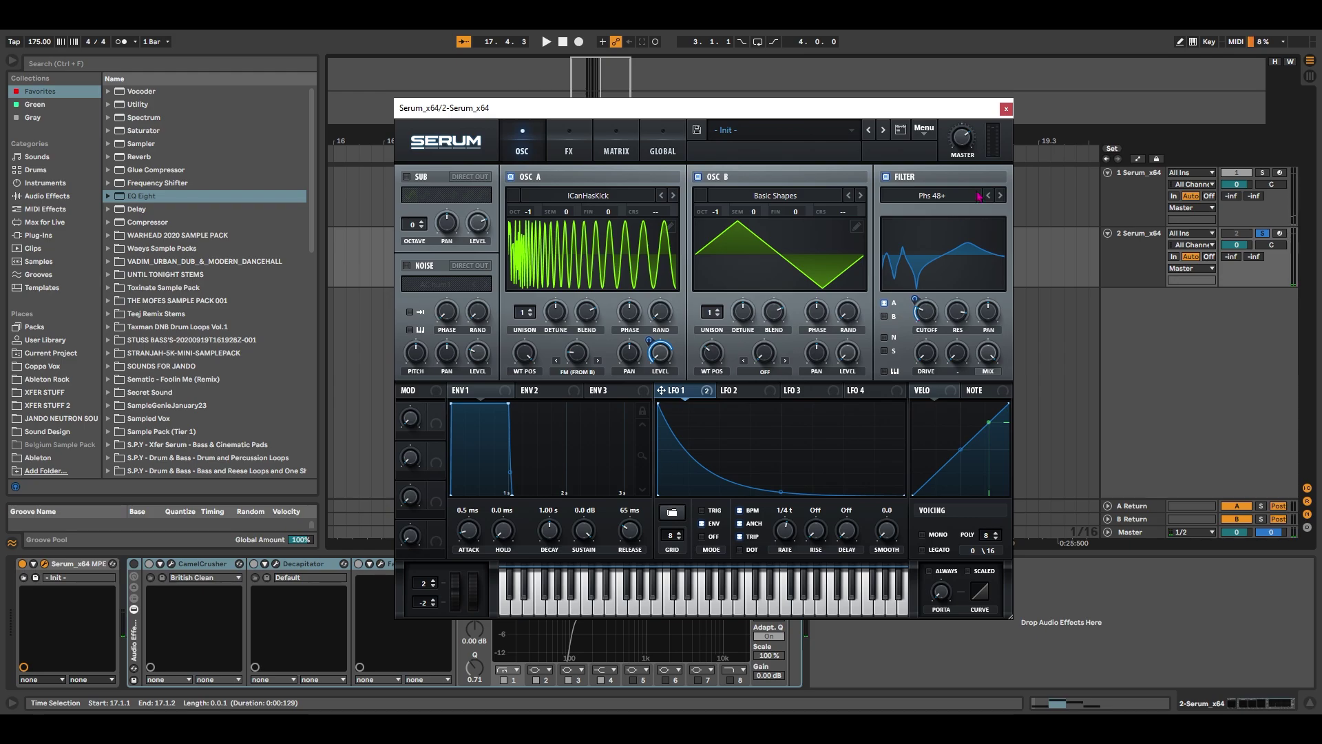
Step: Close the synth window and activate the effect rack with Decapitator, FabFilter Pro-R and EQ Eight bypassed, leaving only CamelCrusher on
left_click(1006, 108)
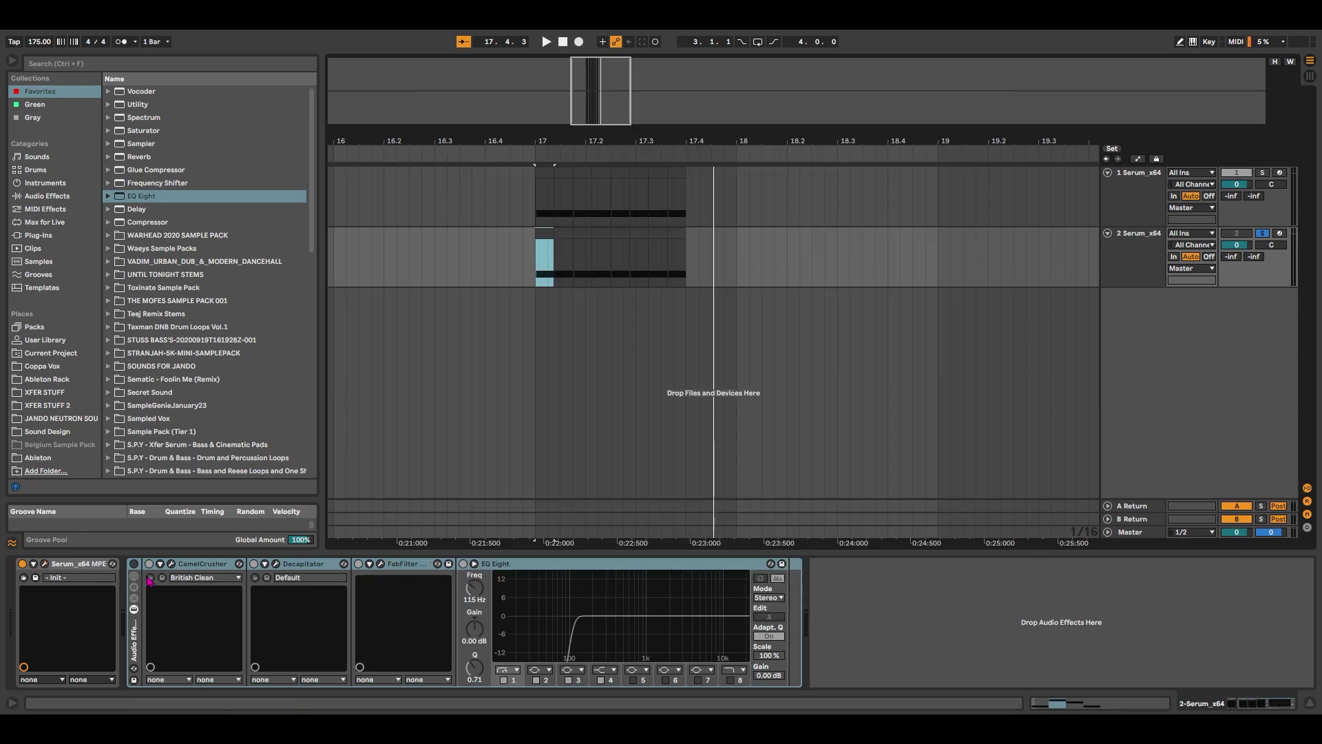
left_click(254, 567)
left_click(254, 564)
left_click(358, 563)
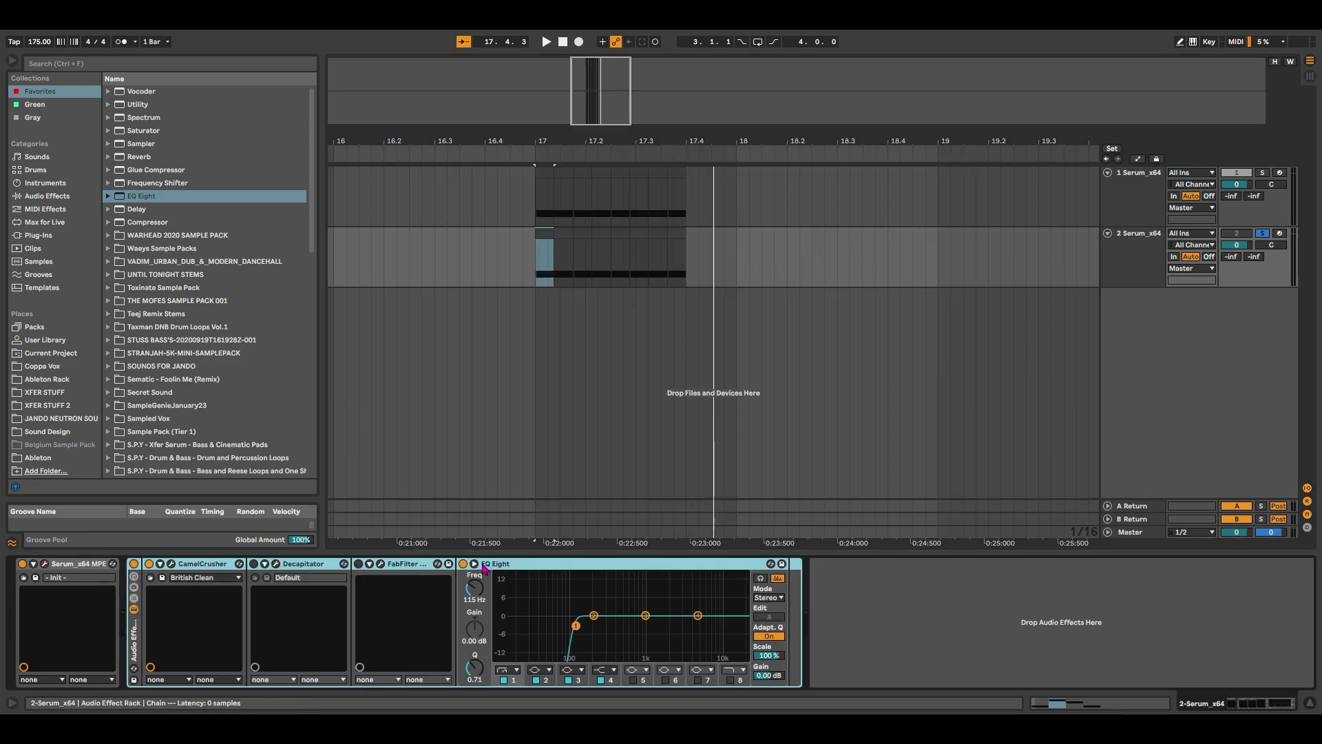
left_click(463, 563)
Step: Examine CamelCrusher's British Clean patch settings and close its window
left_click(172, 563)
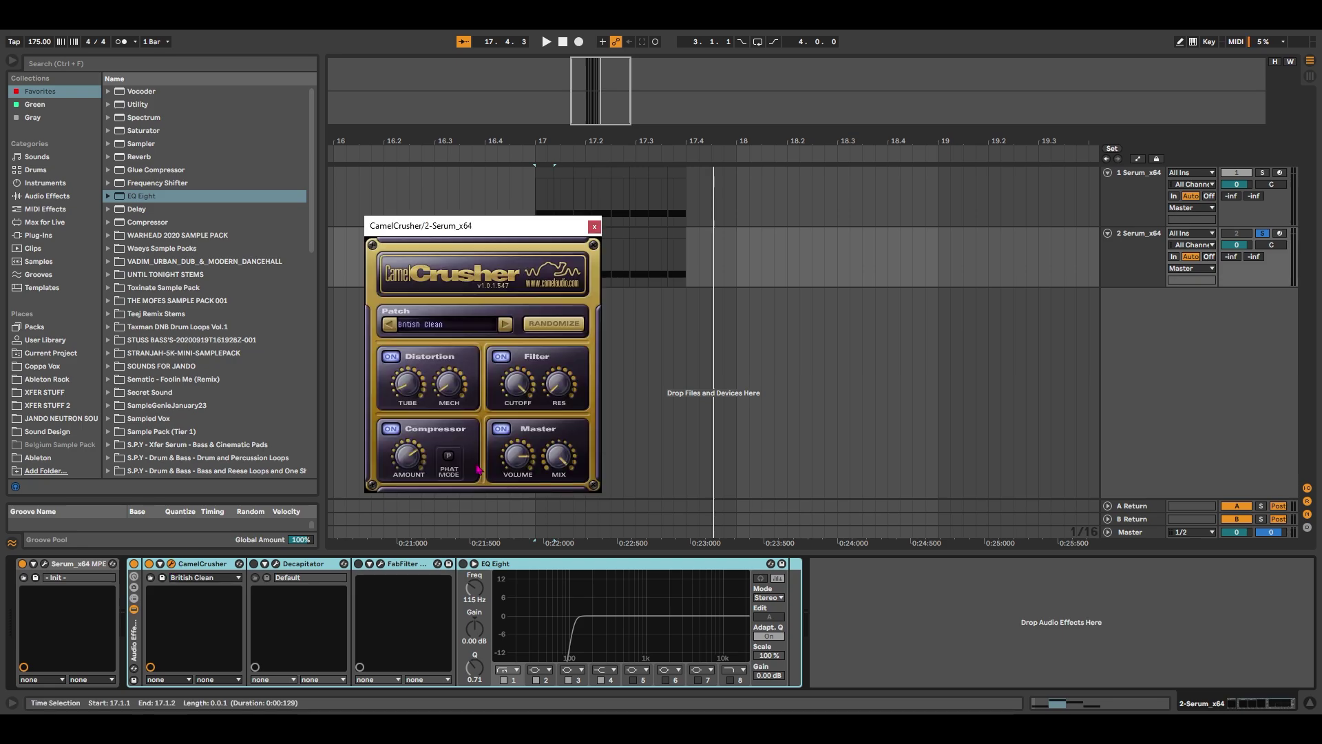
left_click_drag(474, 228, 327, 151)
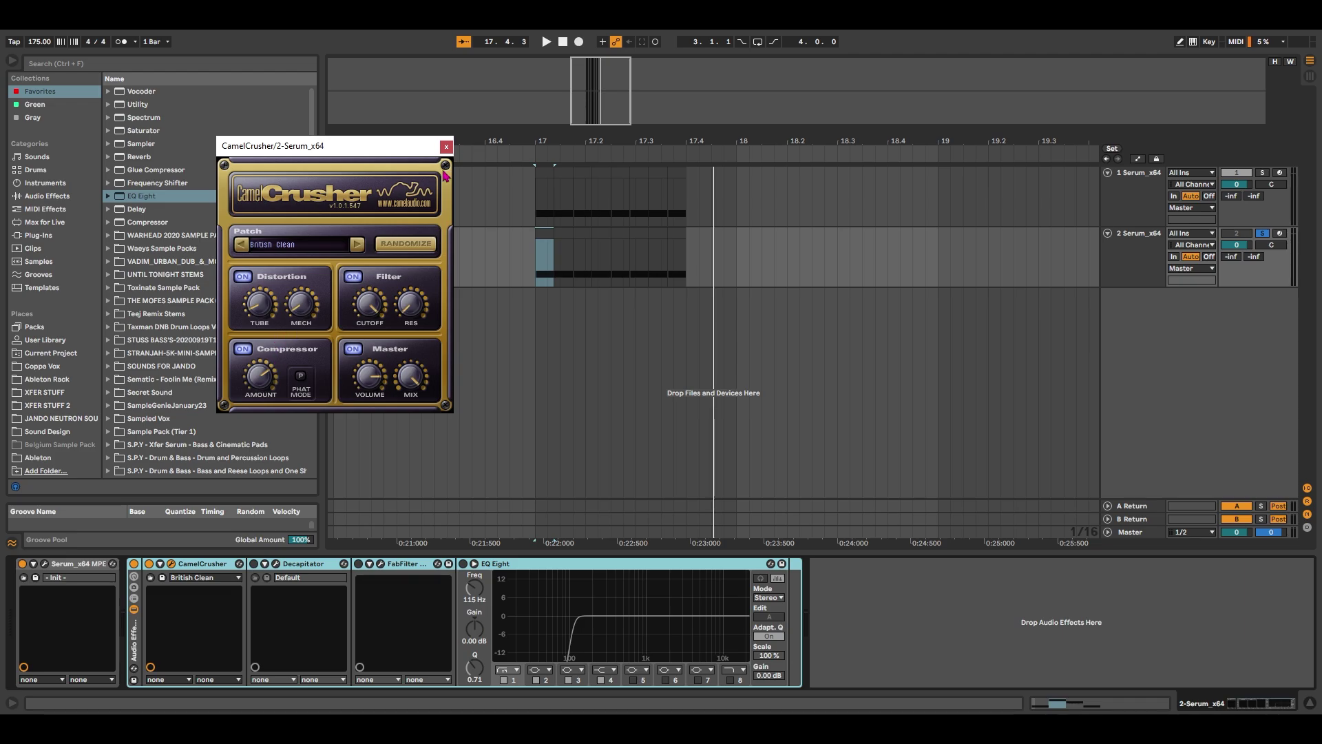
left_click(446, 146)
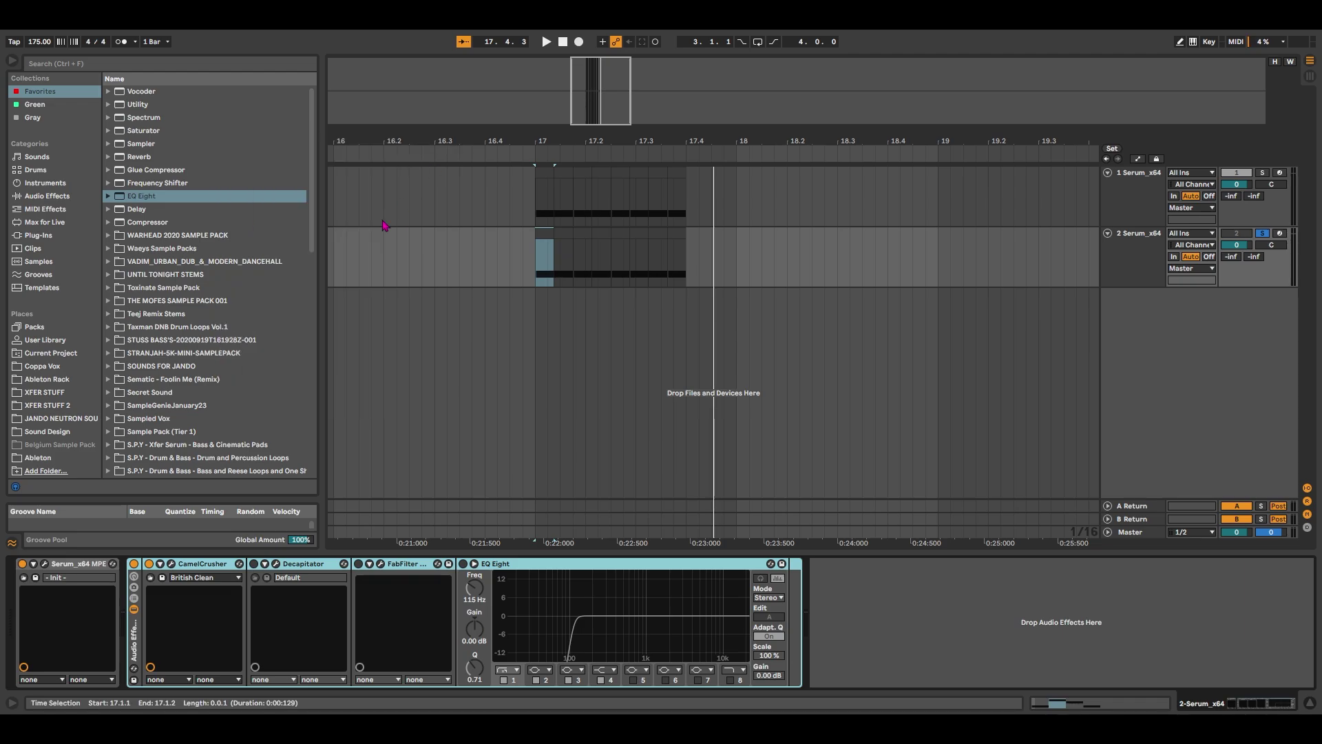
Step: Enable Decapitator with its Default preset, play the clip through it, and close its window
left_click(276, 563)
left_click_drag(532, 245, 370, 157)
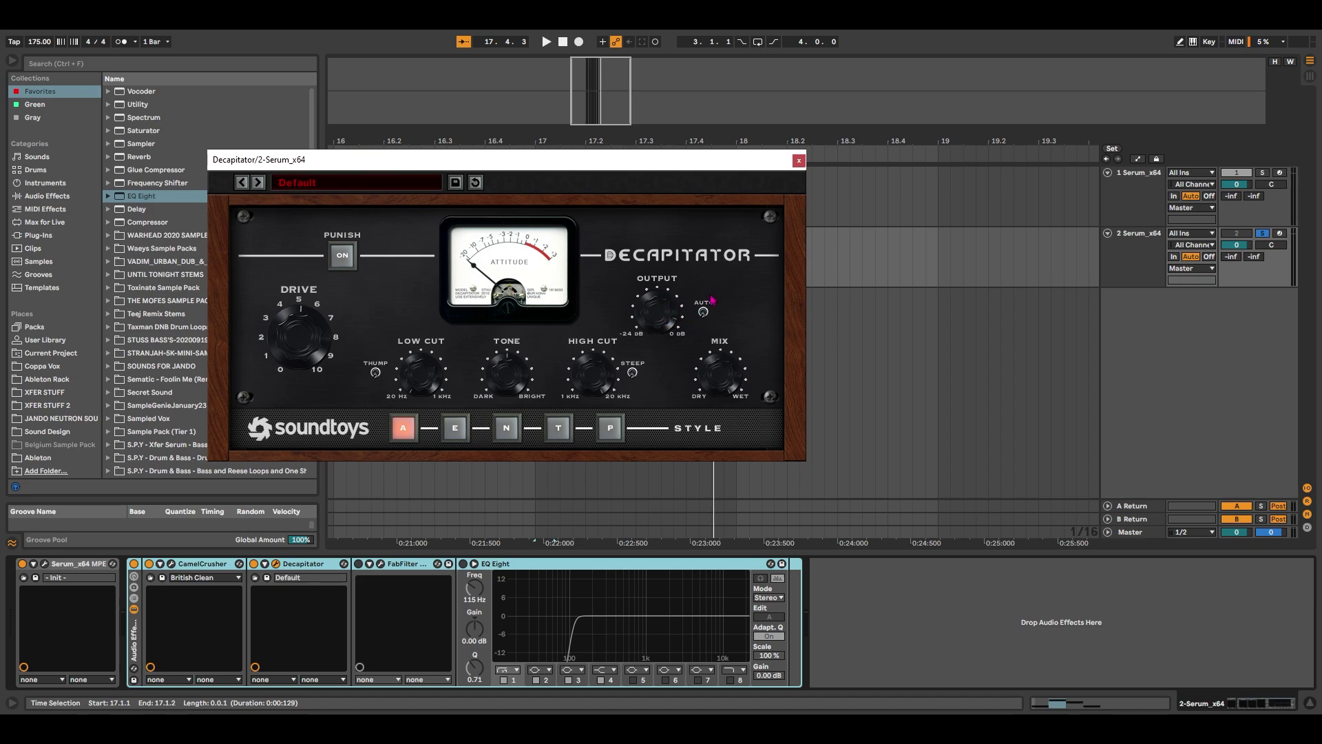
key("space")
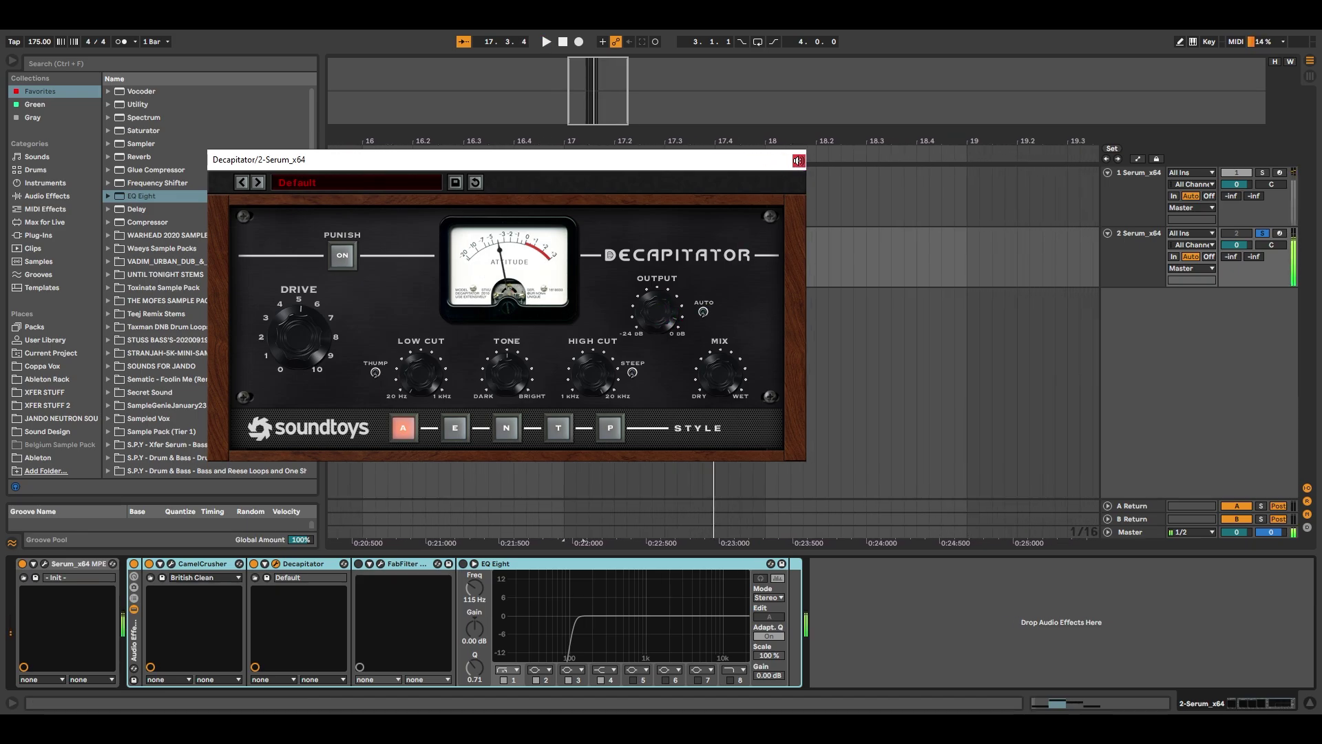
left_click(595, 252)
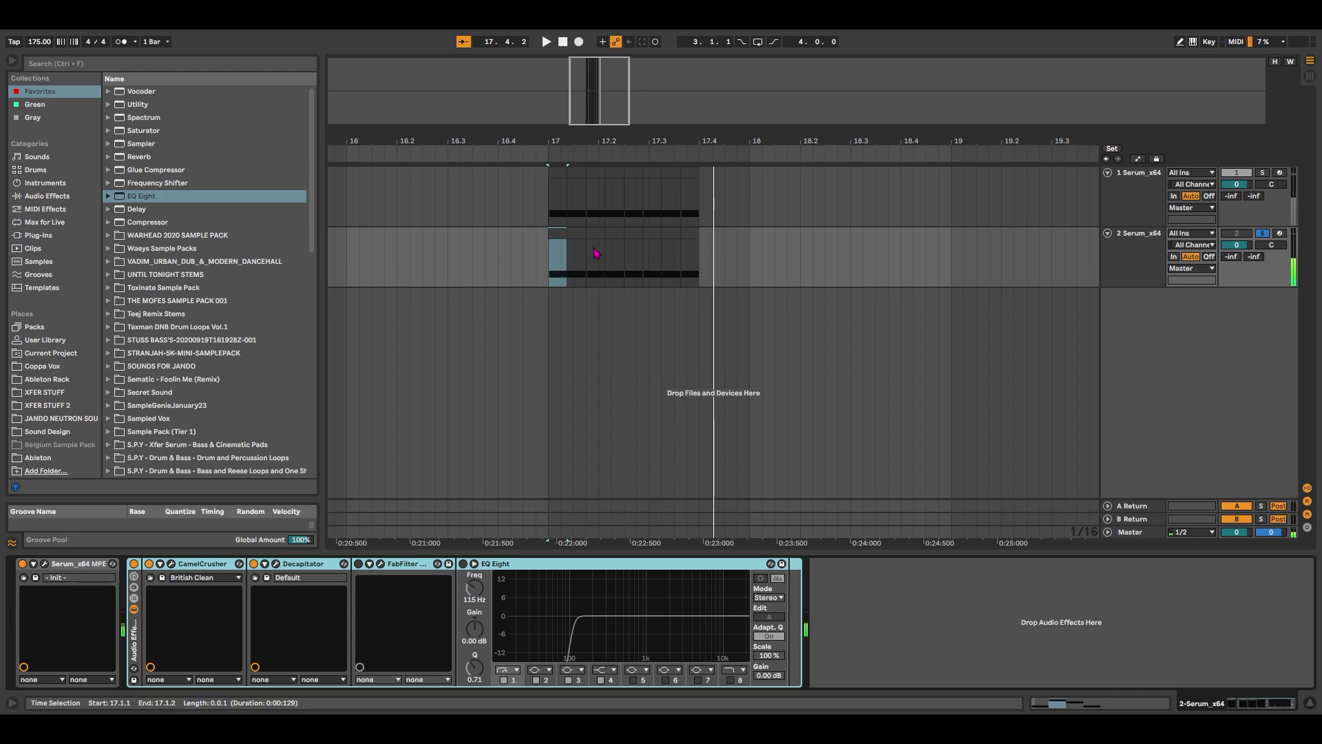
Step: Enable the FabFilter Pro-R reverb and examine its Space, Mix and post-EQ settings
left_click(375, 567)
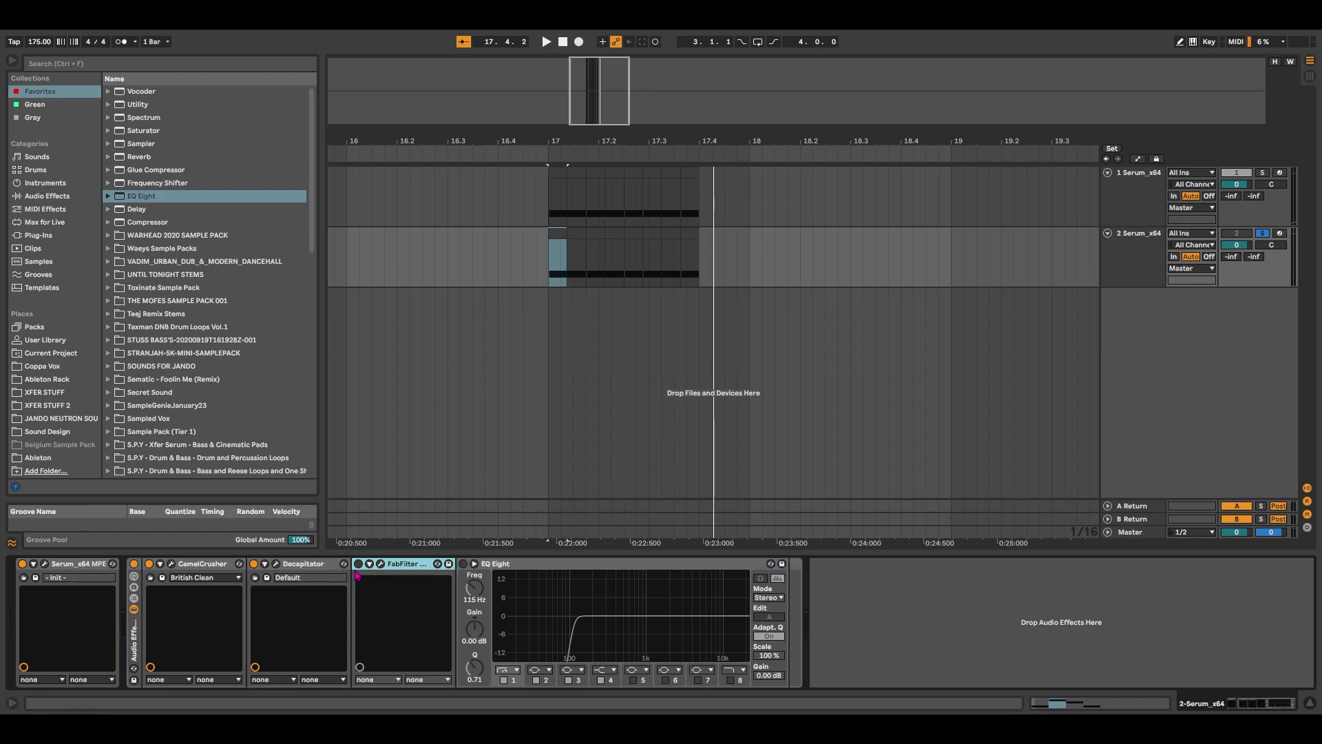
left_click(381, 564)
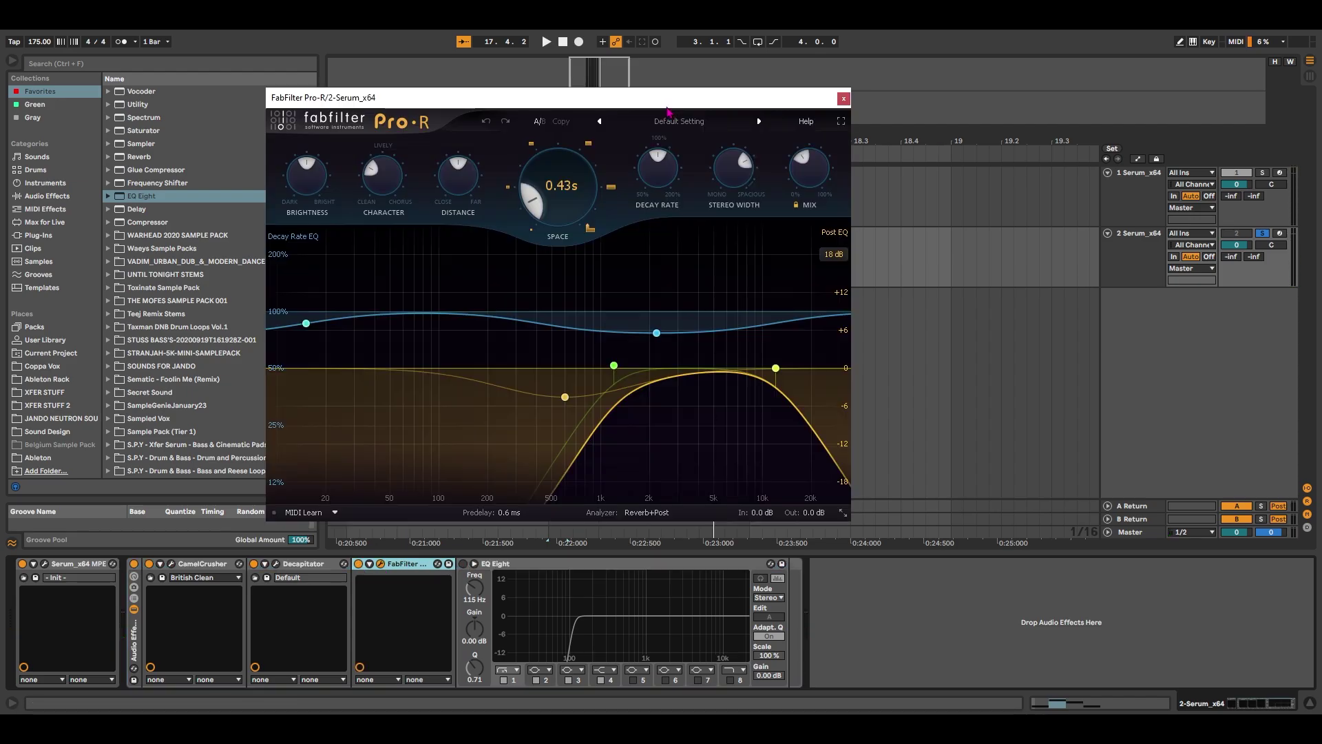
left_click_drag(586, 97, 563, 83)
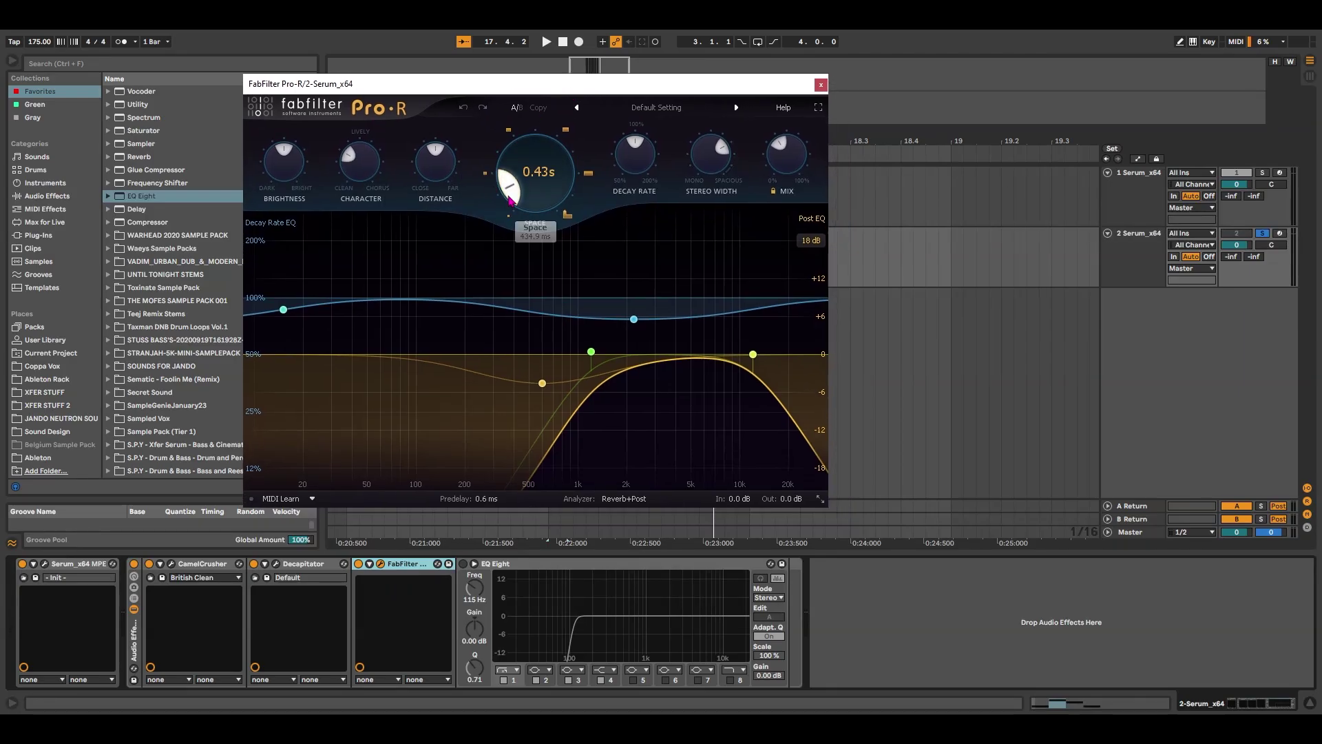
mouse_move(531, 184)
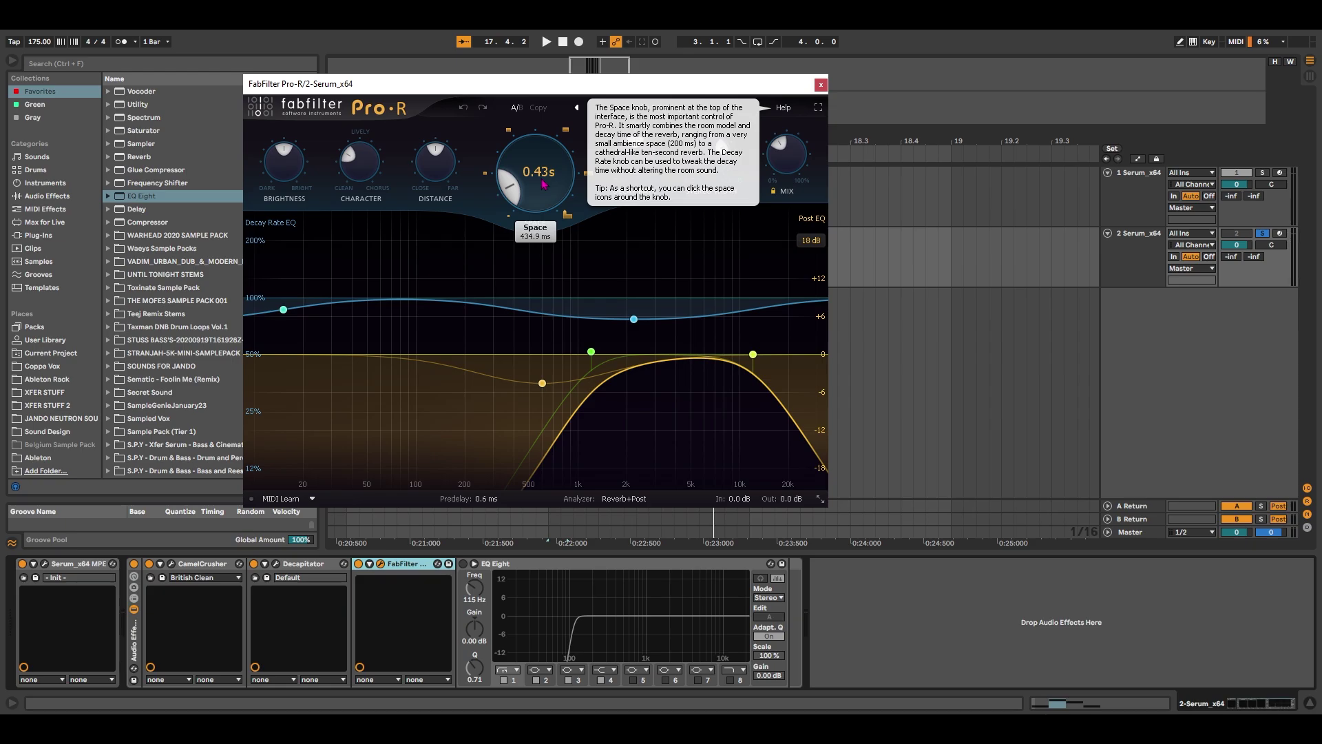
mouse_move(550, 160)
mouse_move(806, 160)
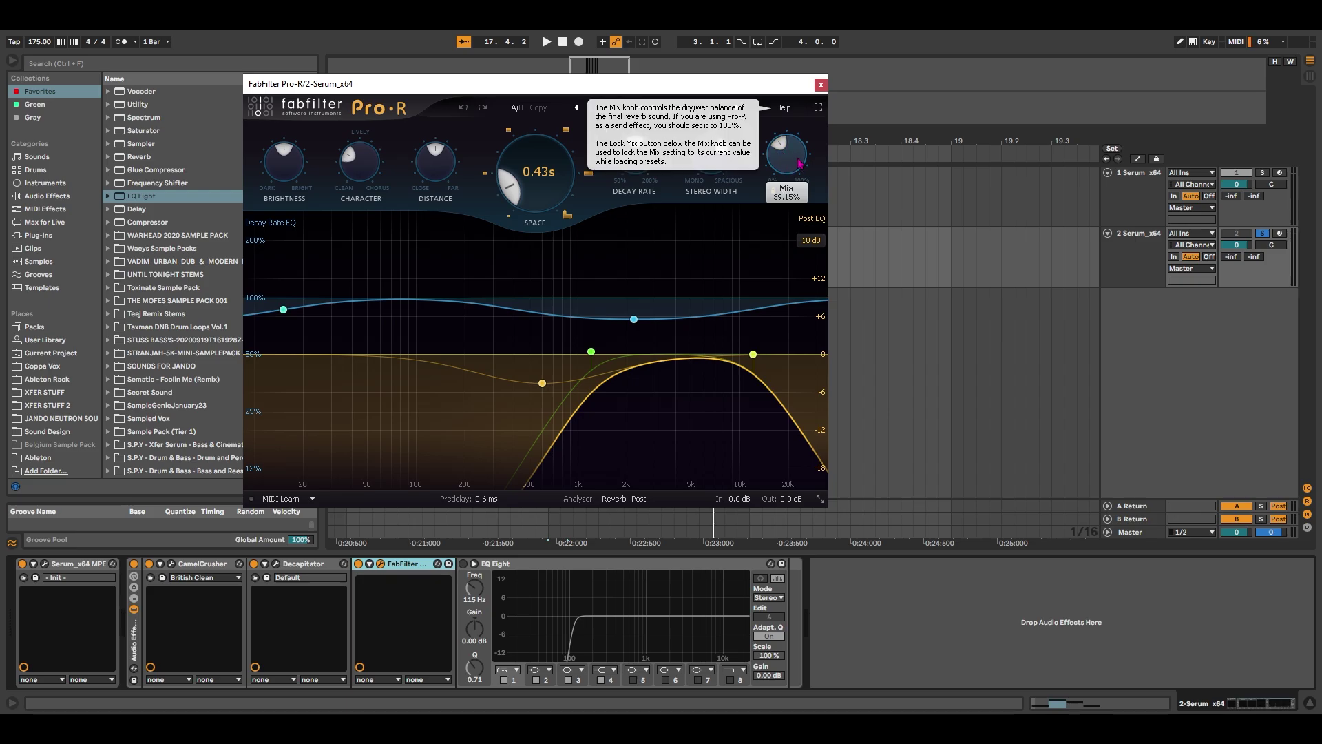
mouse_move(586, 359)
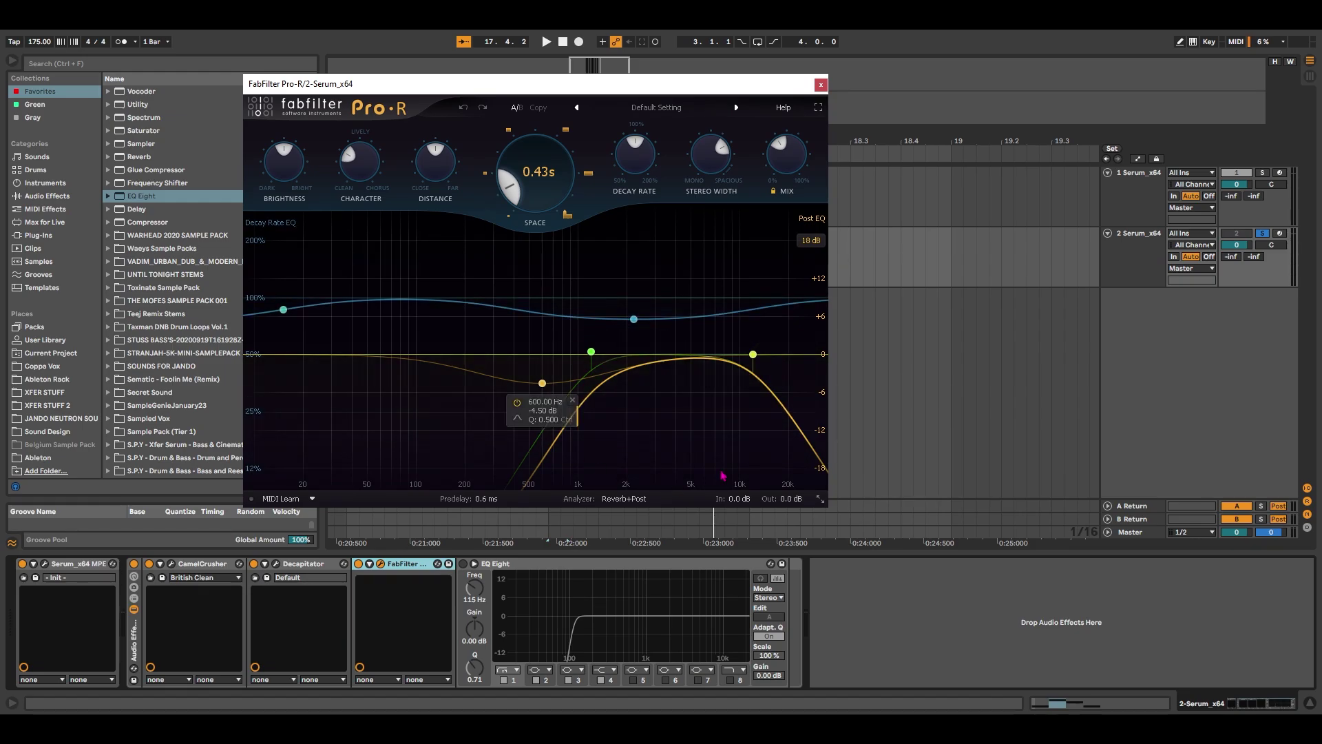
Step: Play the clip with the Pro-R reverb active and bypassed to compare the sound, and leave the reverb enabled
key("space")
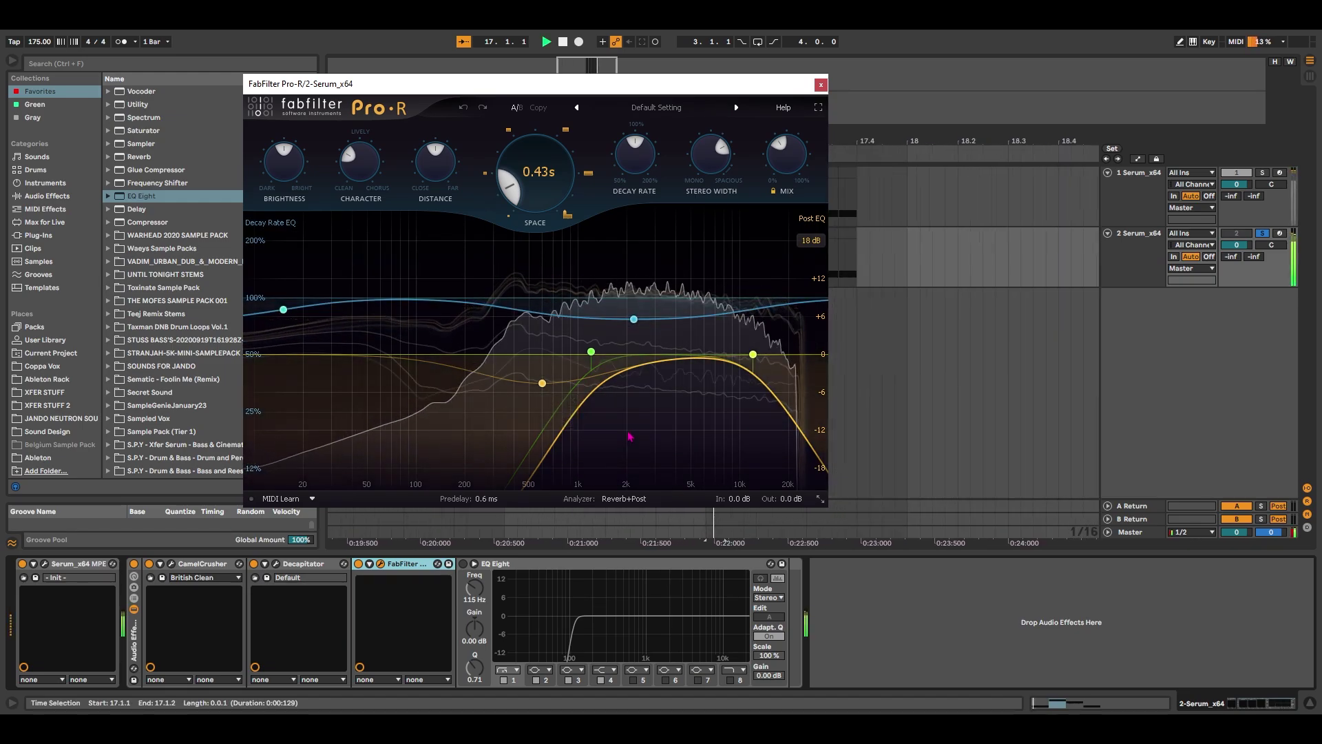
key("space")
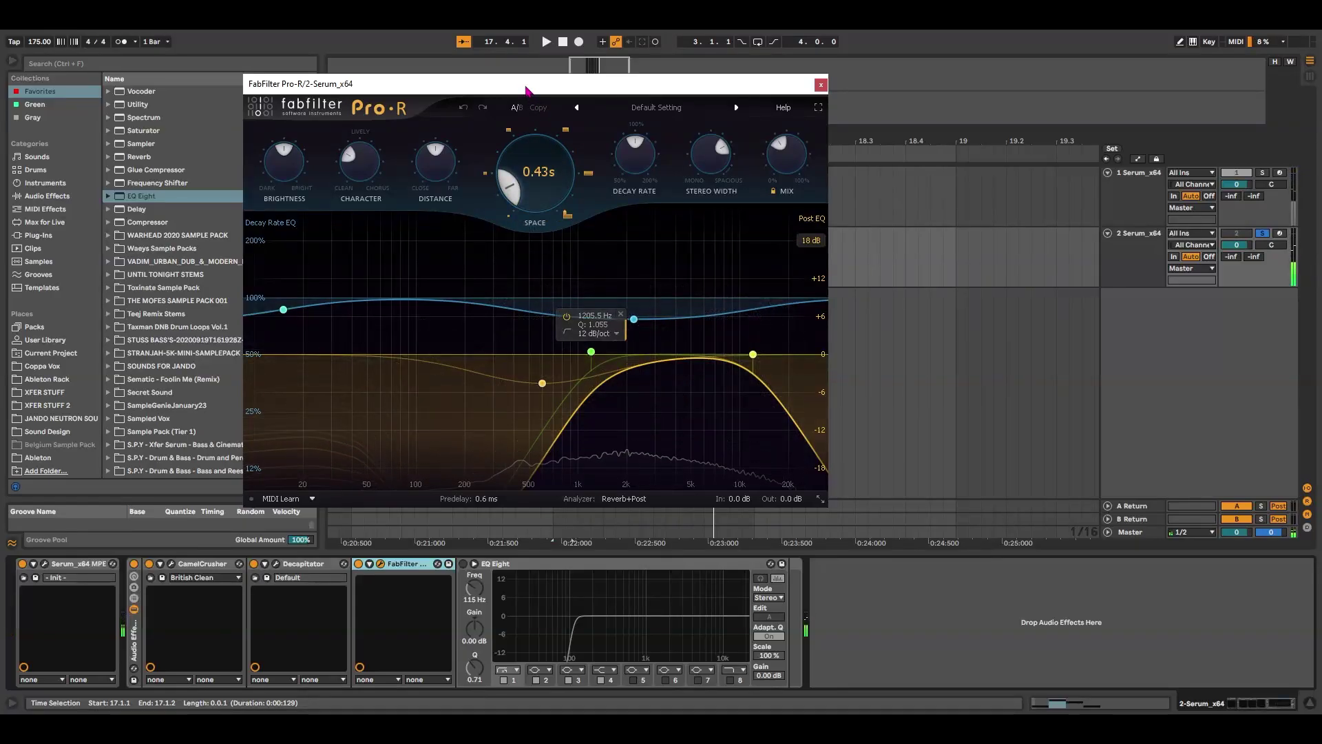
left_click_drag(526, 89, 585, 87)
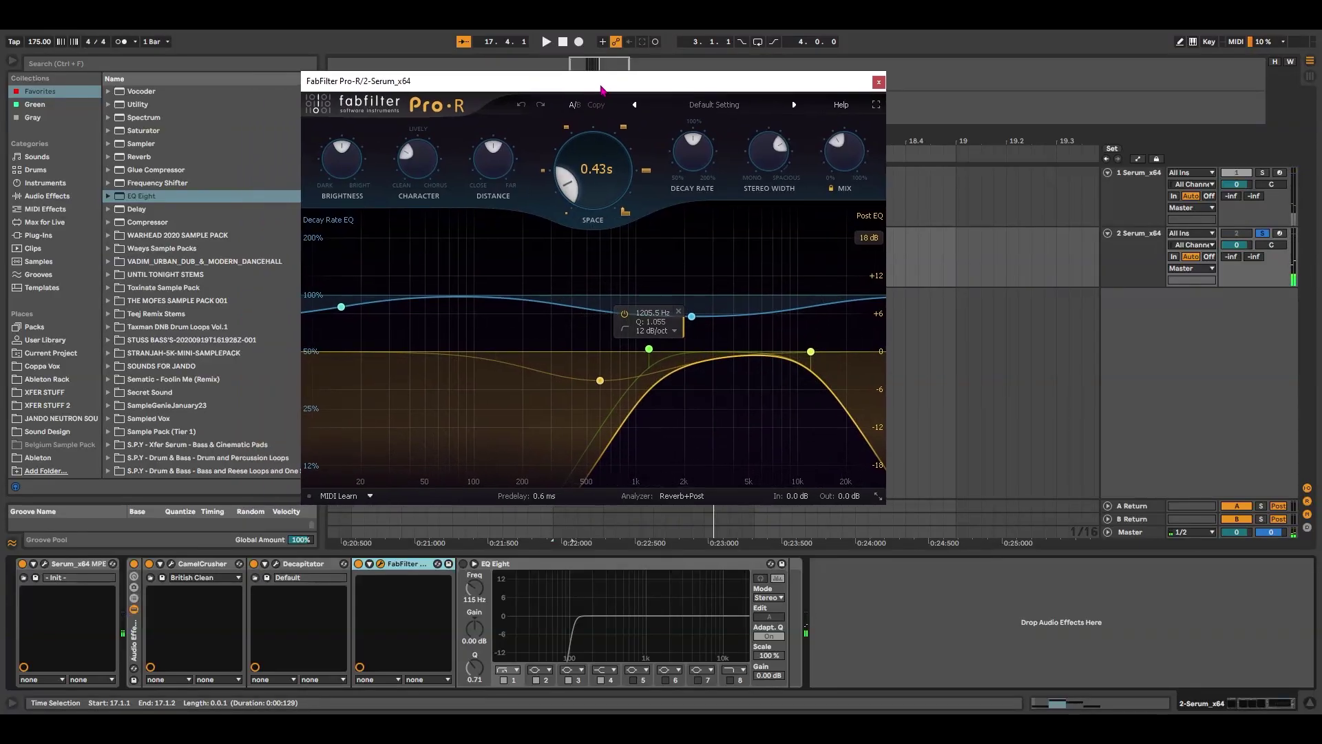
left_click(878, 82)
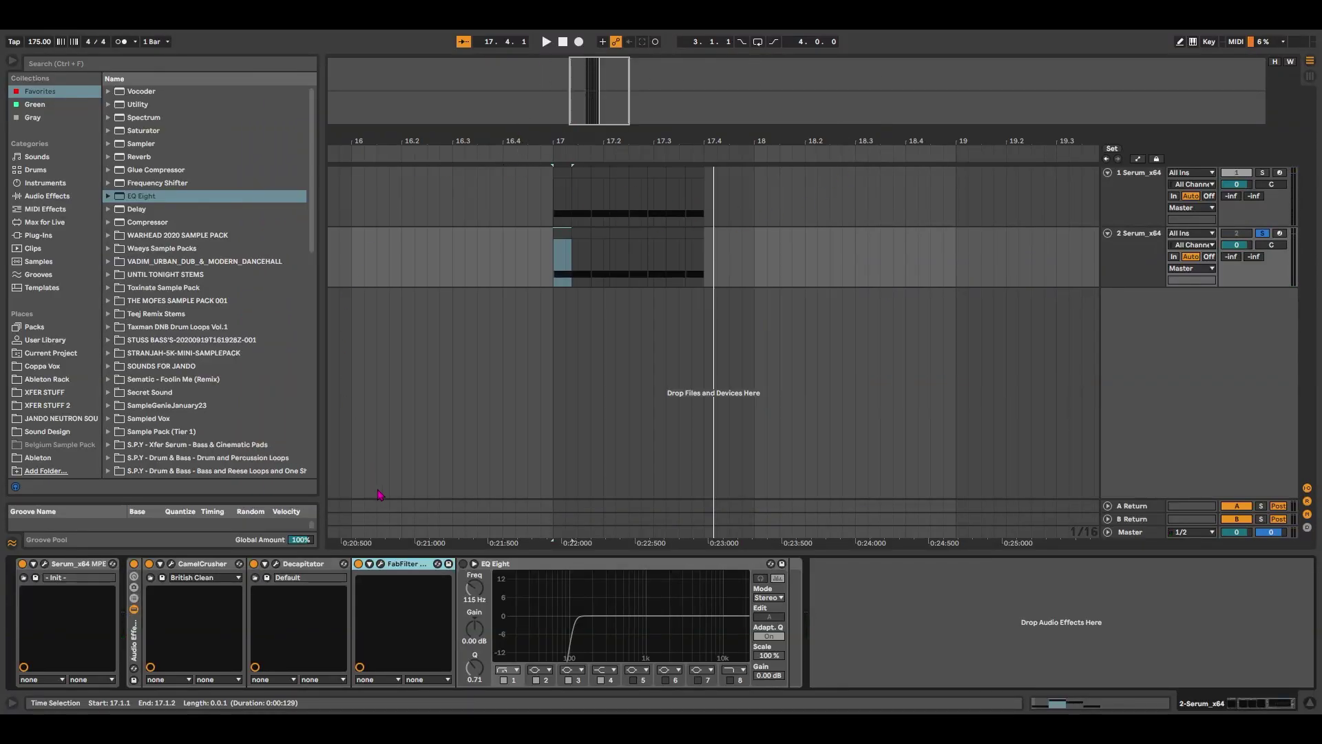
left_click(358, 564)
key("space")
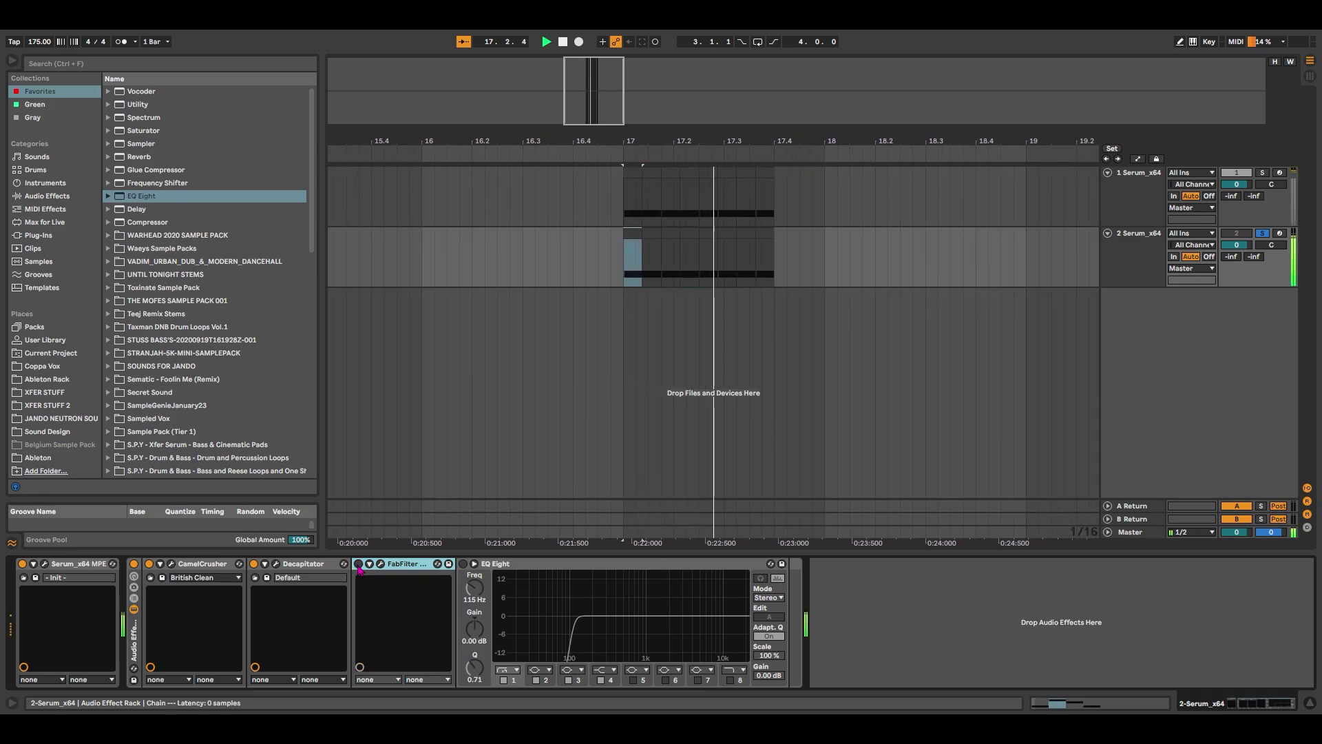
left_click(358, 564)
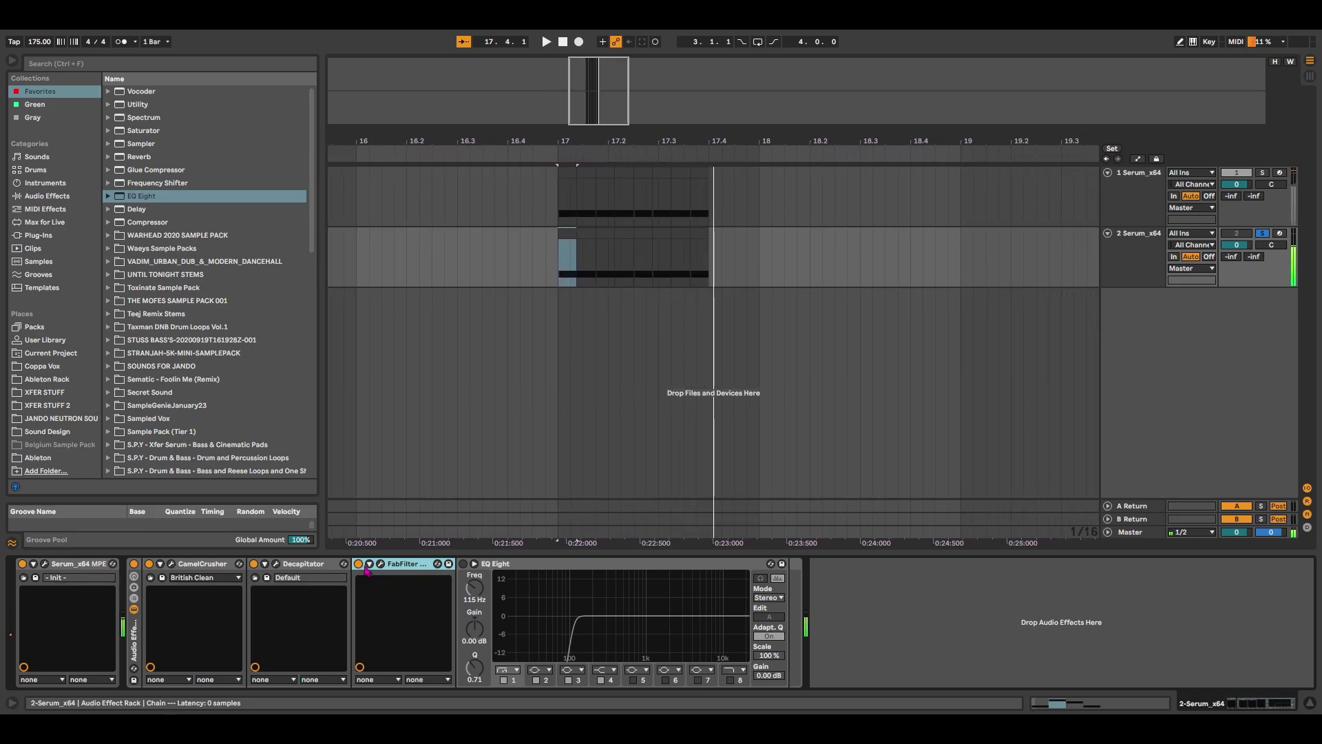
Step: Stop playback, review the Pro-R reverb settings once more, and close its window
left_click(380, 564)
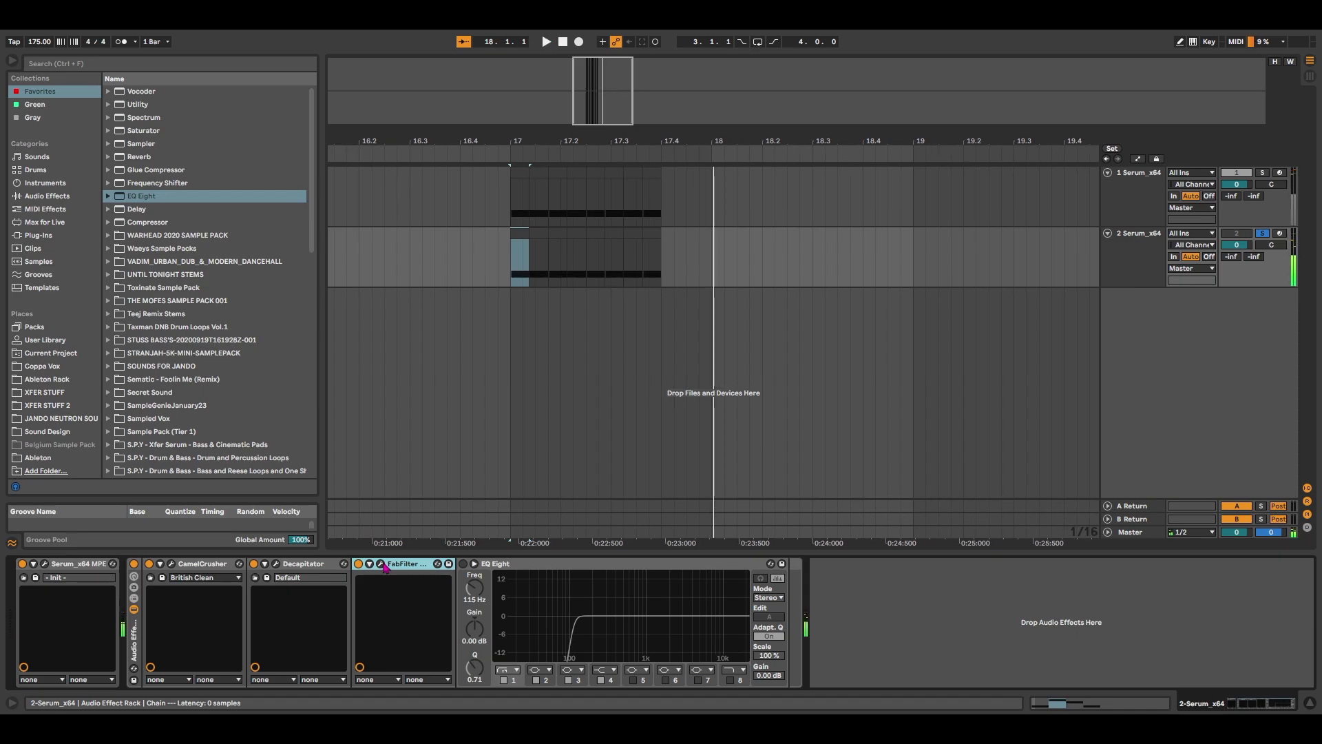
key("space")
left_click_drag(582, 83, 657, 100)
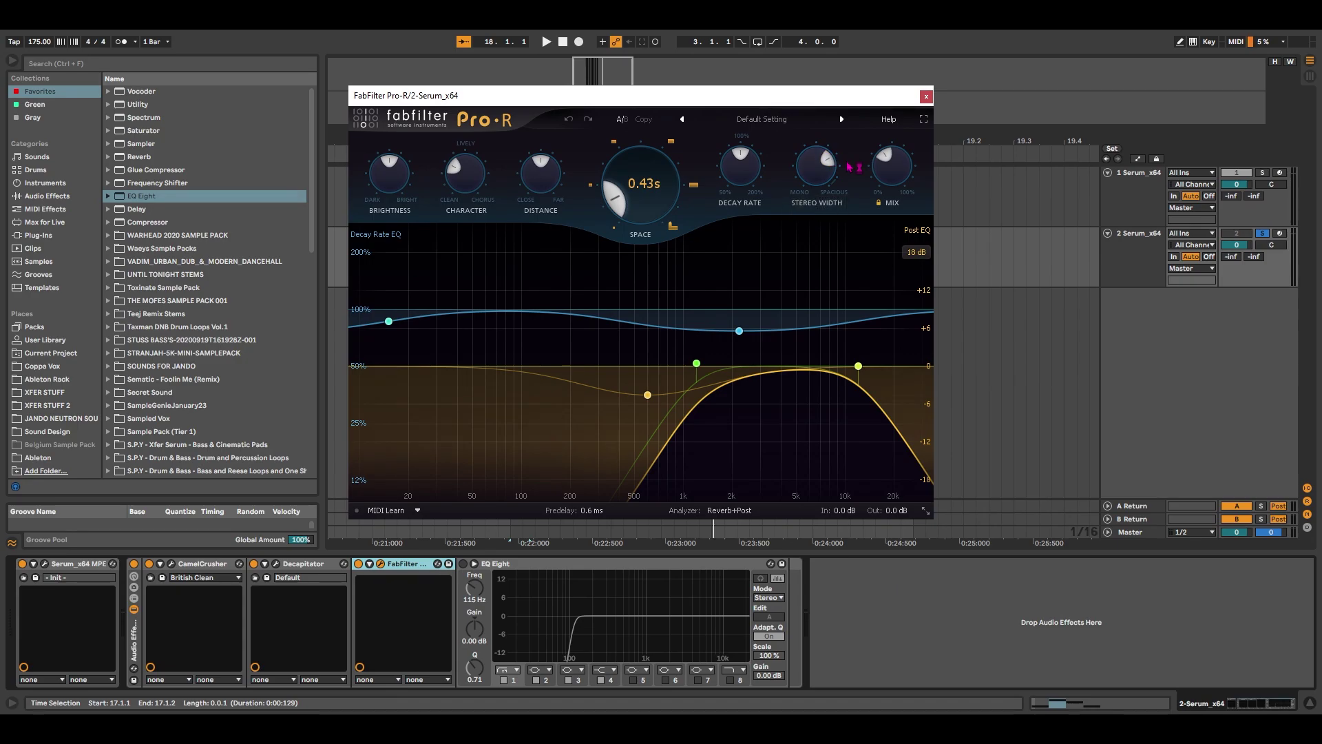
left_click(925, 96)
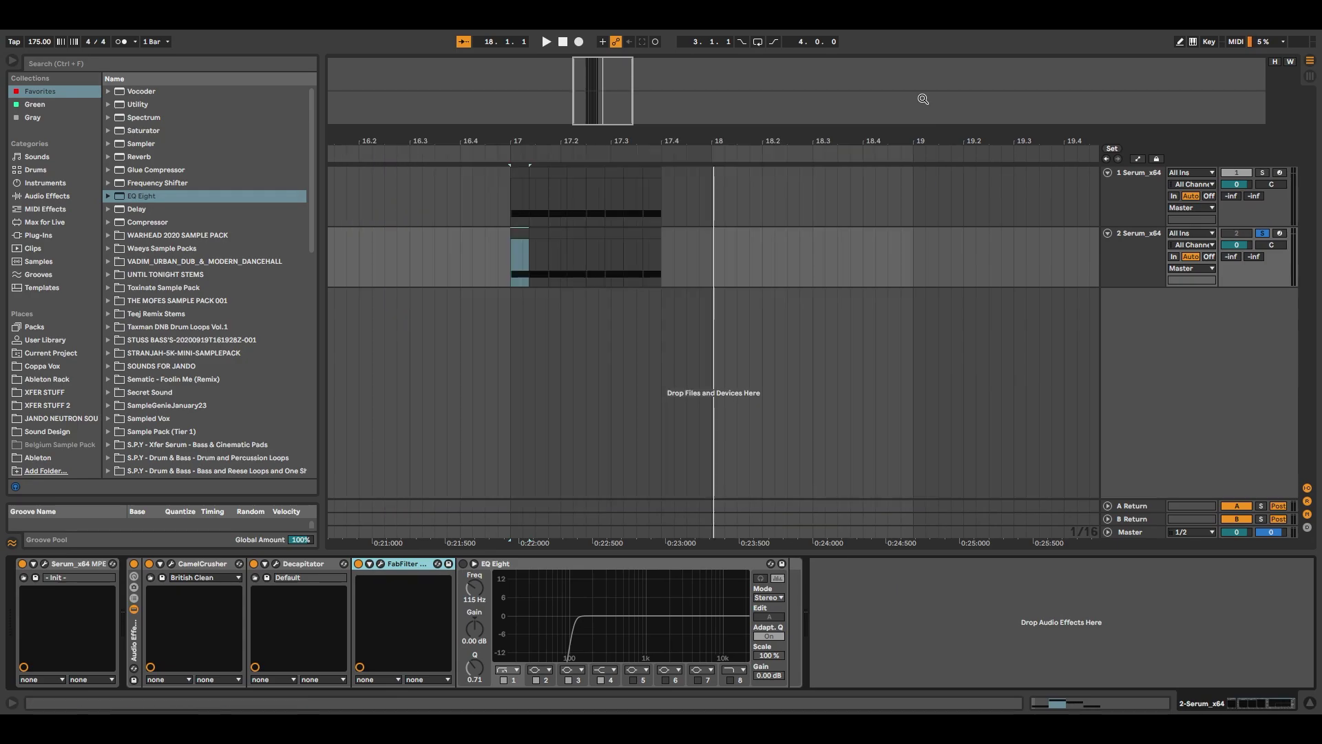
Step: Enable EQ Eight with its 115 Hz low cut and play the clip through the full effects chain
left_click(483, 565)
left_click(463, 564)
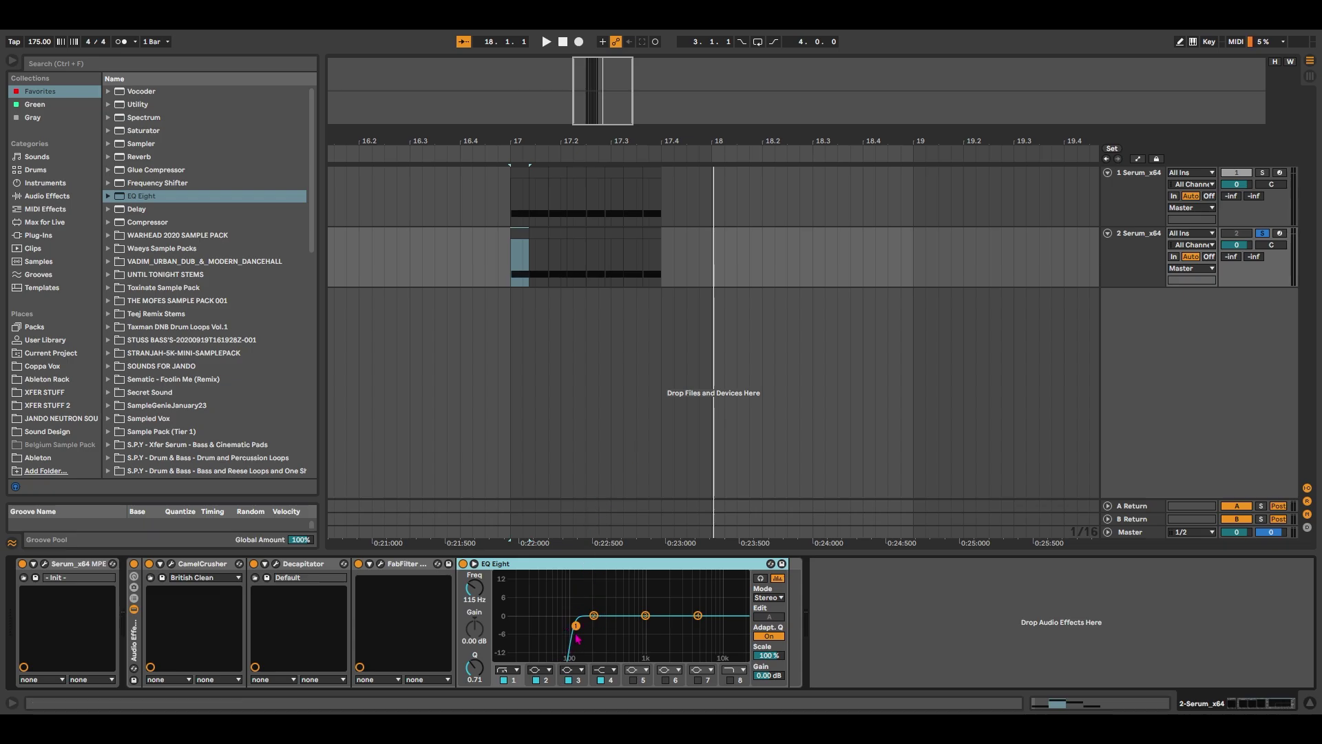
key("space")
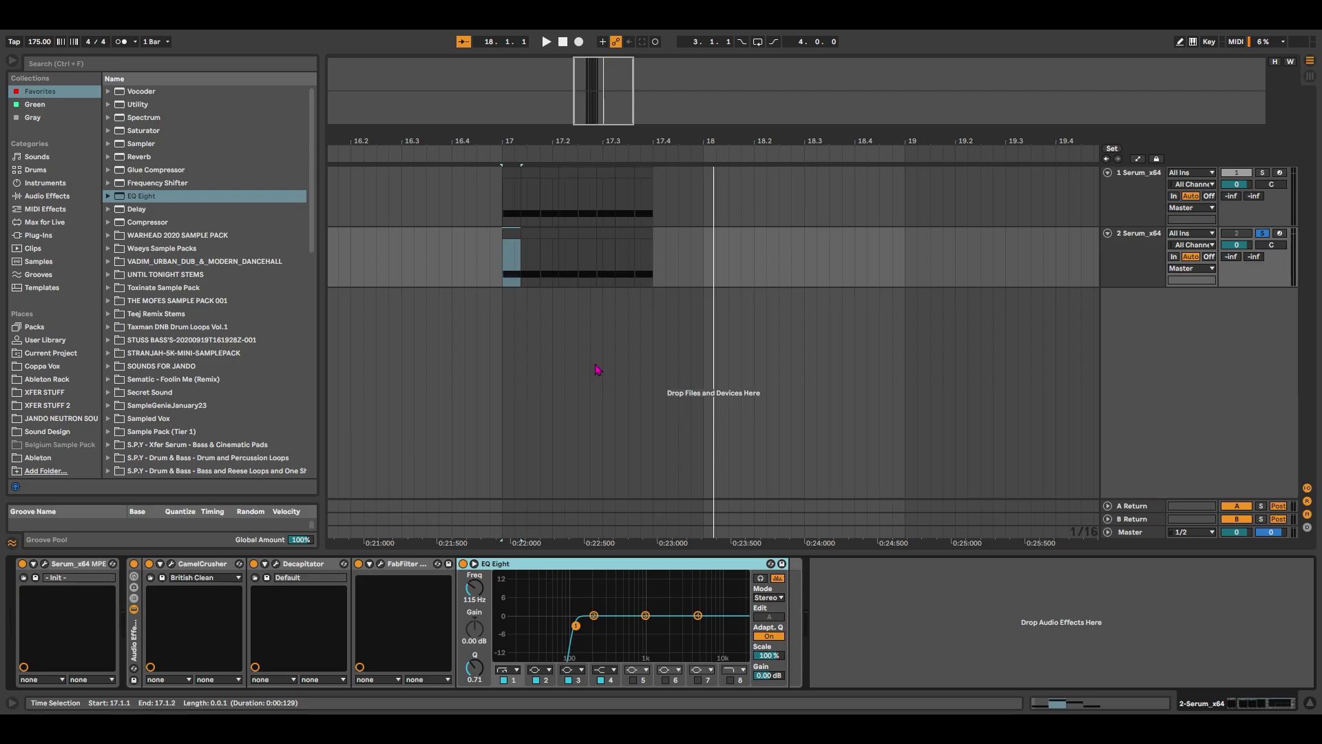
Step: Duplicate the second Serum track and play the first clip on the duplicate
key("ctrl+d")
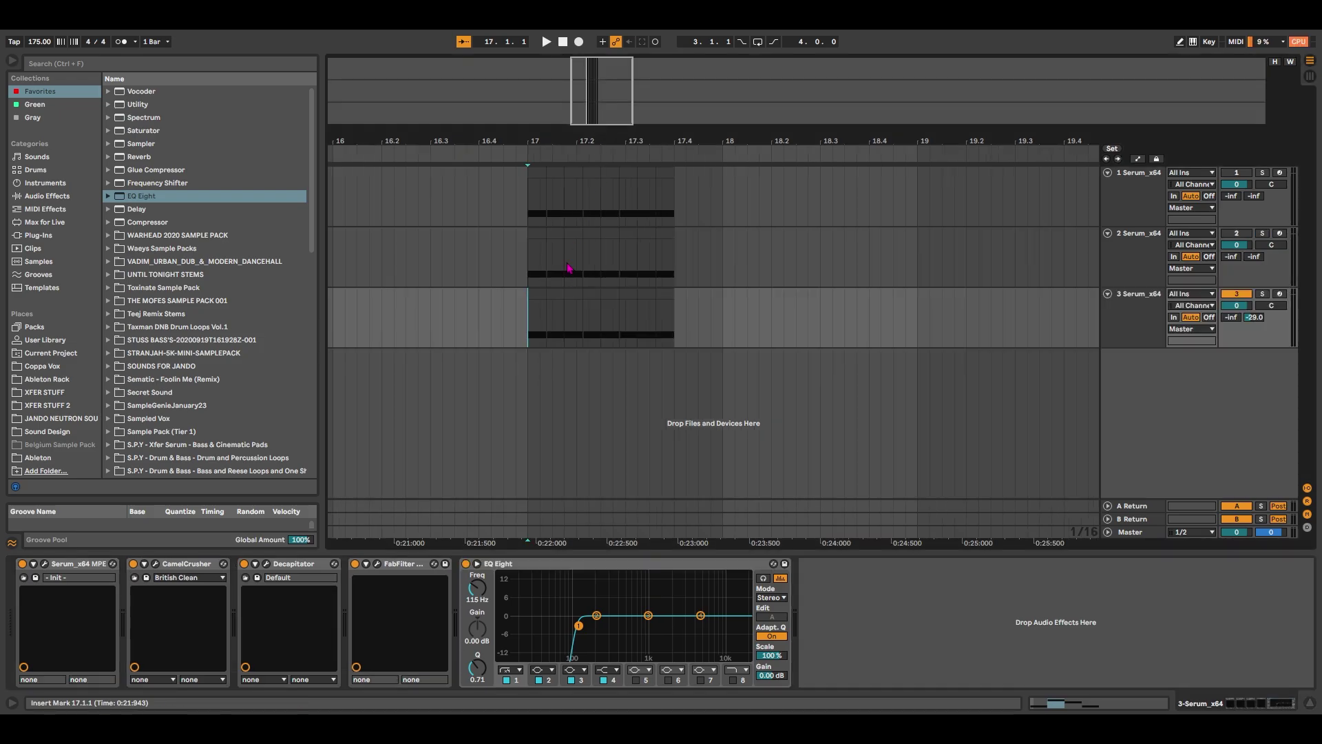
left_click_drag(540, 296, 546, 317)
key("space")
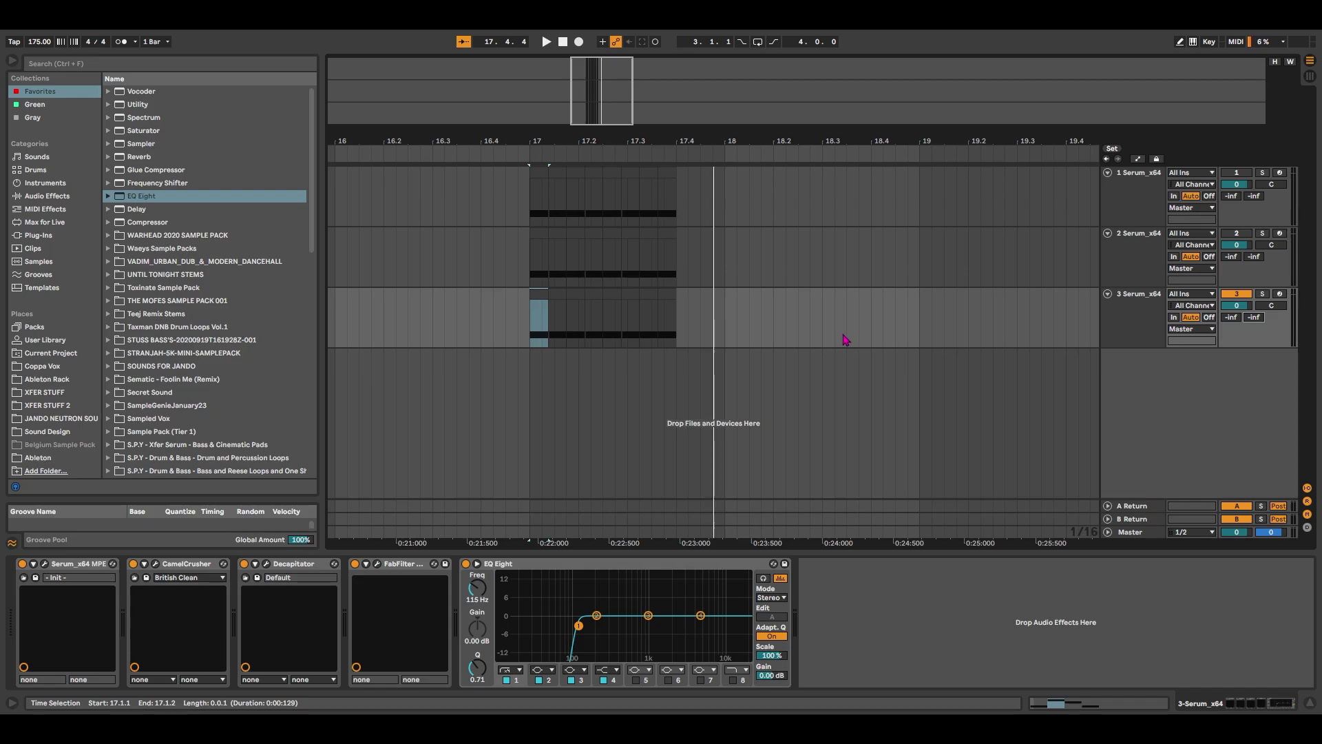
Step: Group CamelCrusher, Decapitator, FabFilter Pro-R and EQ Eight on the third Serum track into an audio effect rack
scroll(588, 333, "up", 2)
left_click(574, 334)
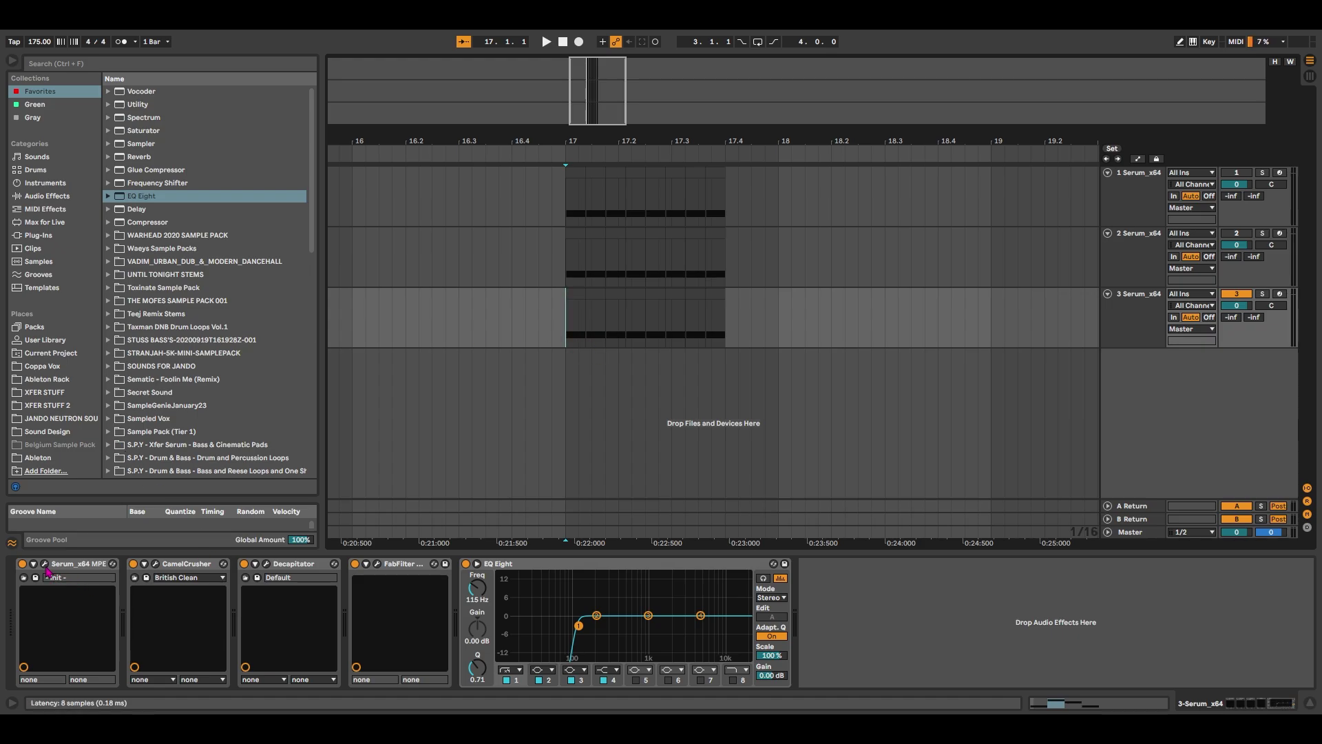
left_click(559, 567)
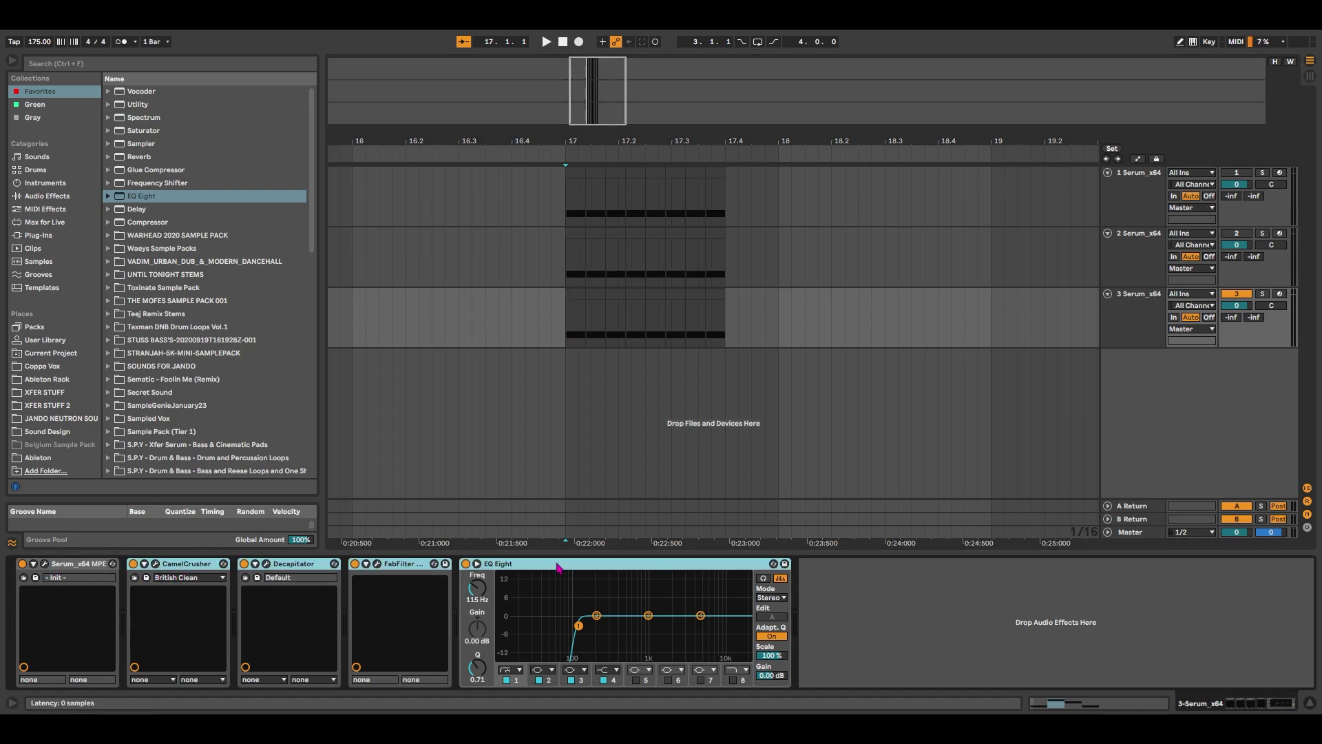
key("ctrl+a")
key("ctrl+g")
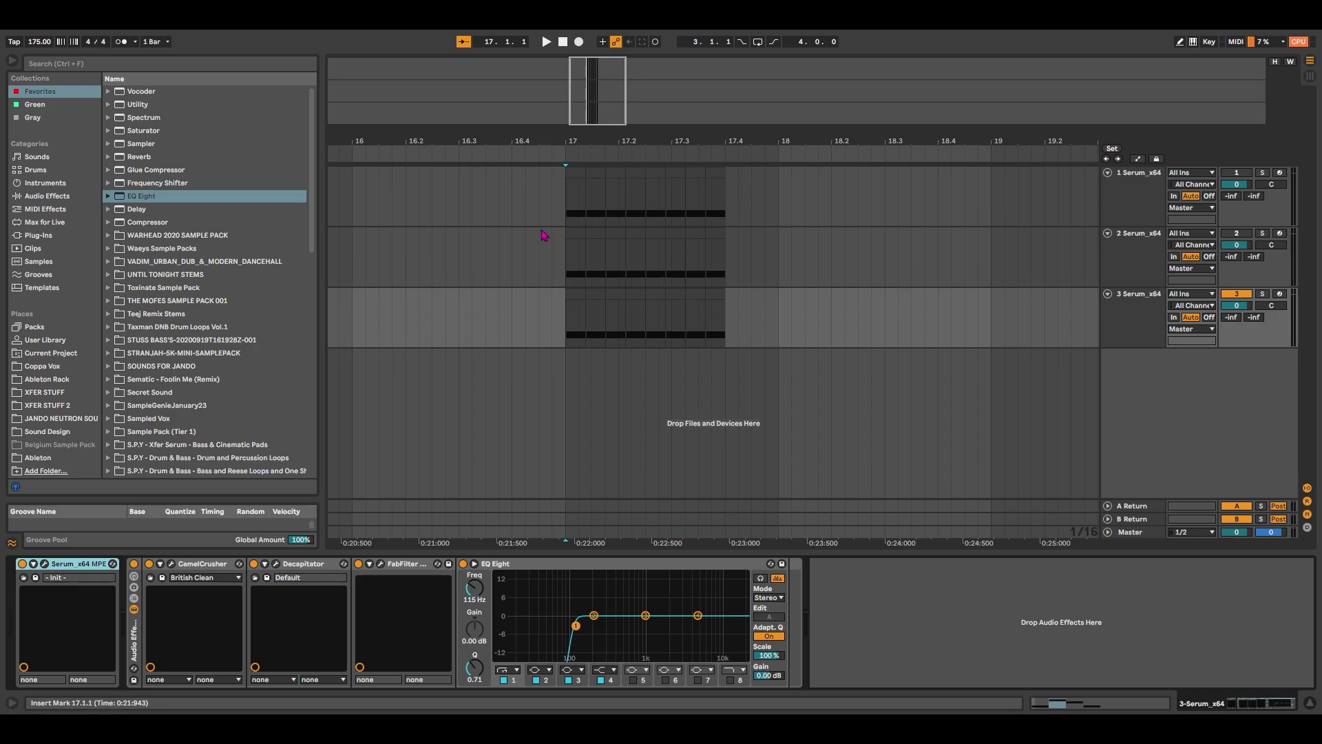
Step: Open the Serum instruments of the third and first tracks and arrange their windows side by side on the oscillator page
left_click(45, 564)
left_click(533, 52)
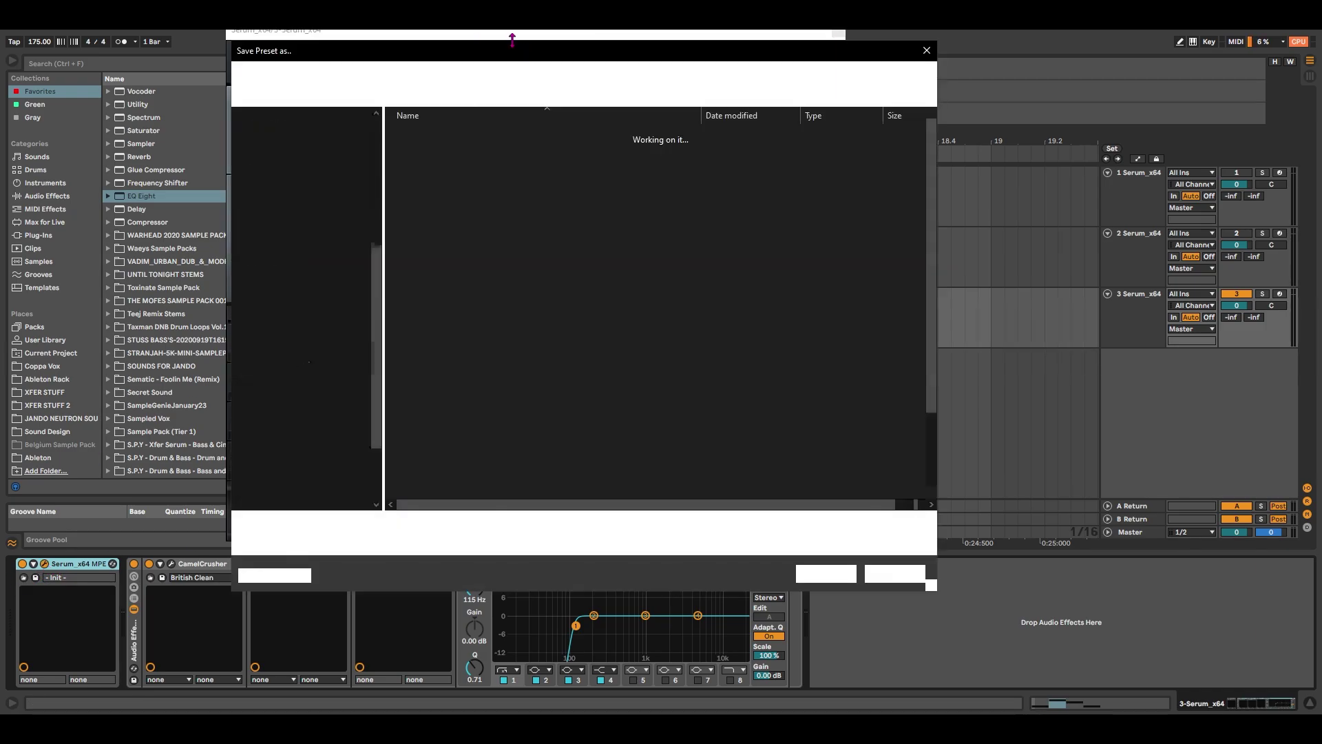
key("Escape")
left_click_drag(473, 44, 606, 61)
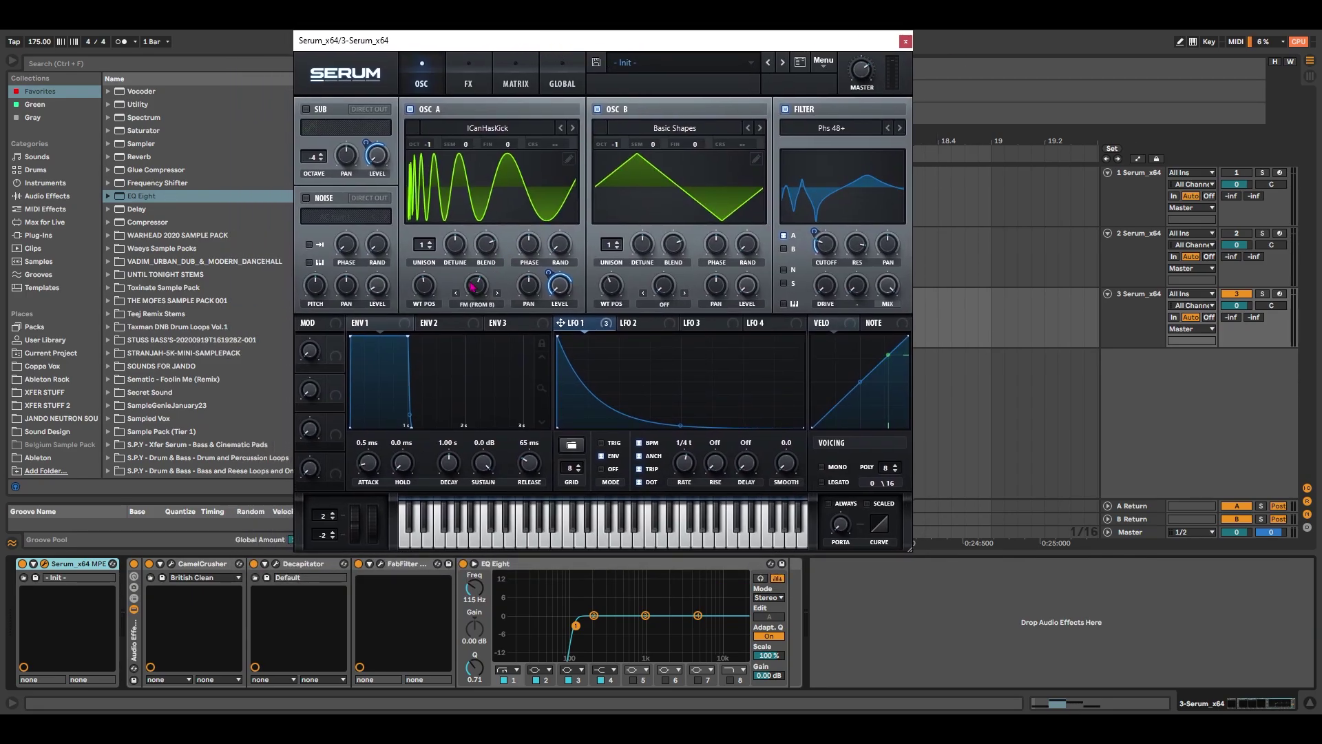
left_click(458, 89)
left_click(422, 79)
left_click_drag(604, 43, 306, 66)
left_click(584, 188)
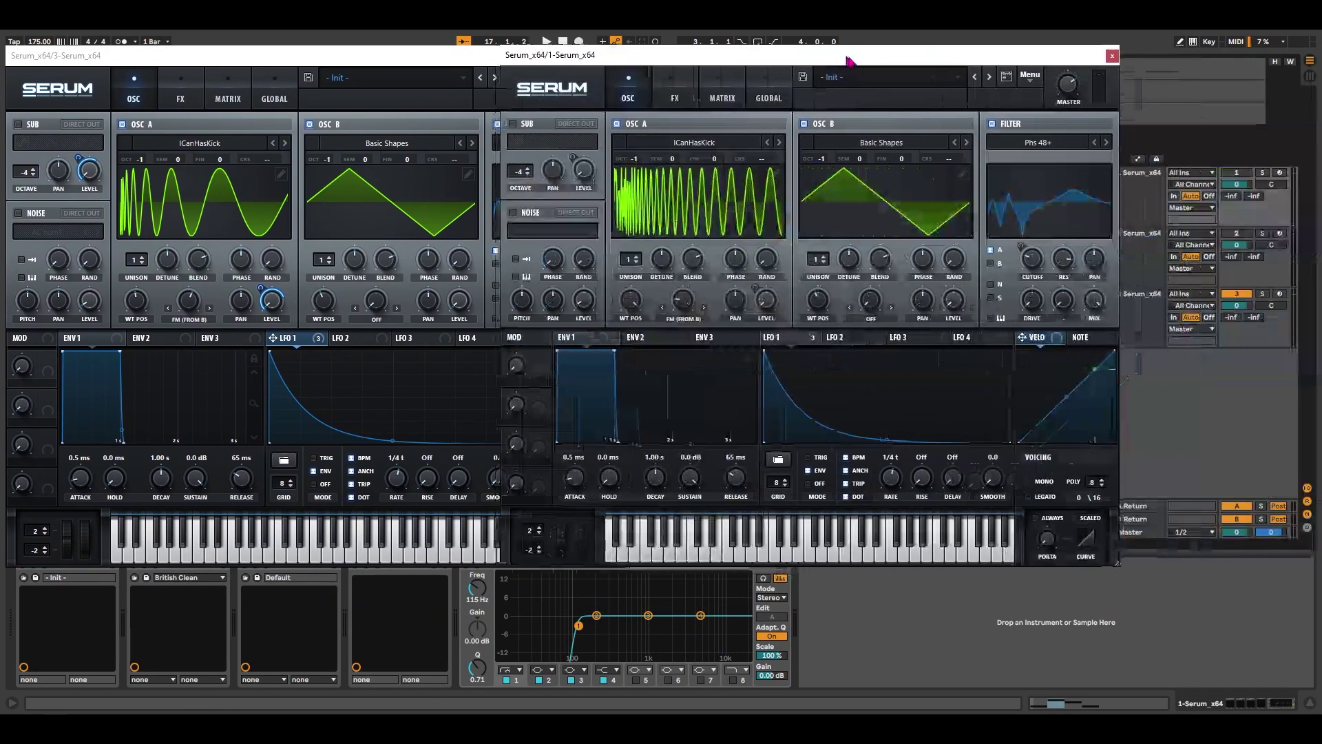
left_click_drag(856, 53, 985, 65)
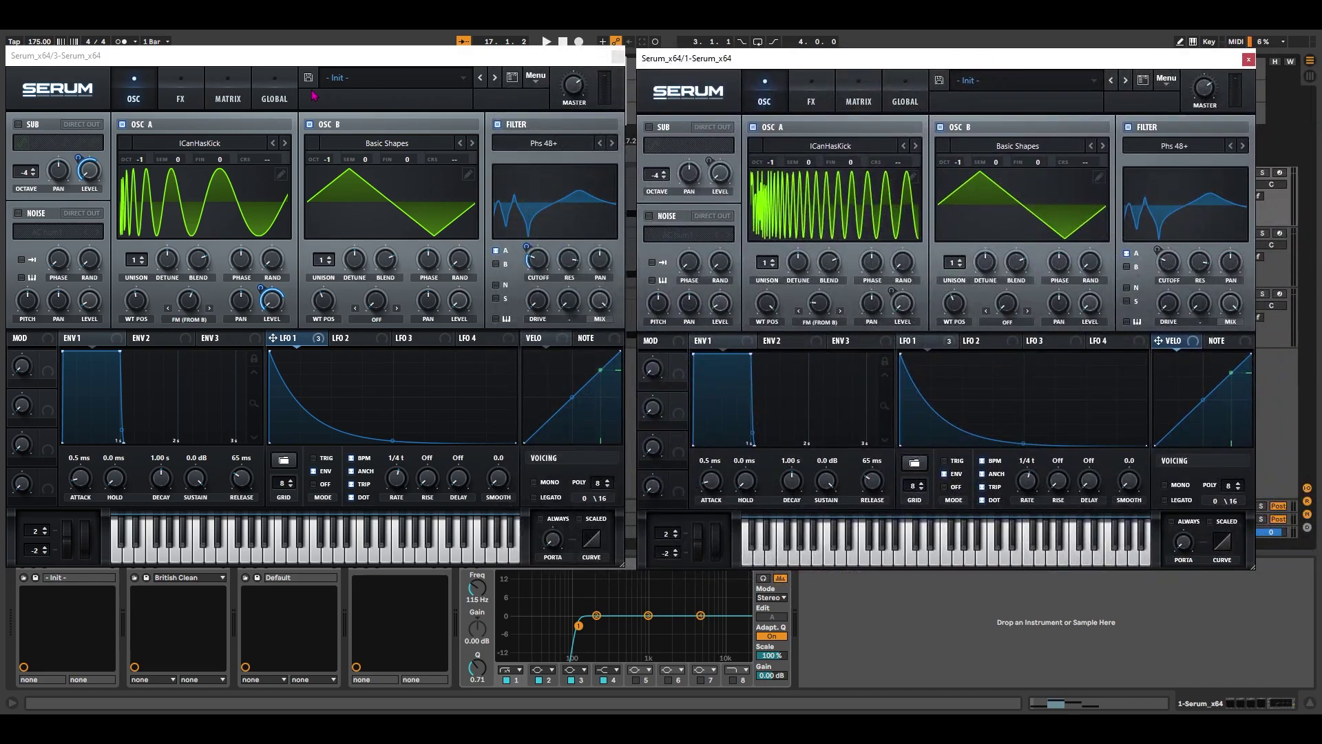
Step: Compare oscillator A's wavetable position and FM amount between the third and first tracks' Serum patches
left_click(135, 310)
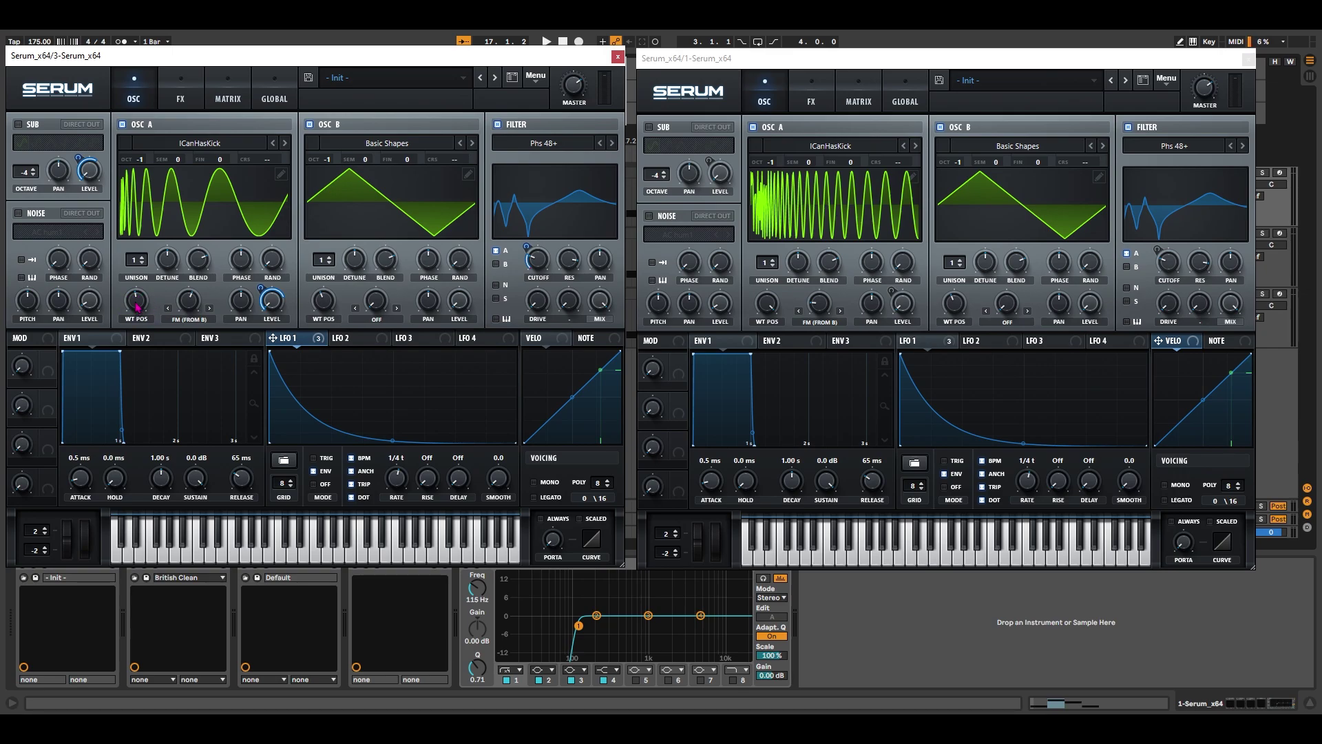
left_click(137, 308)
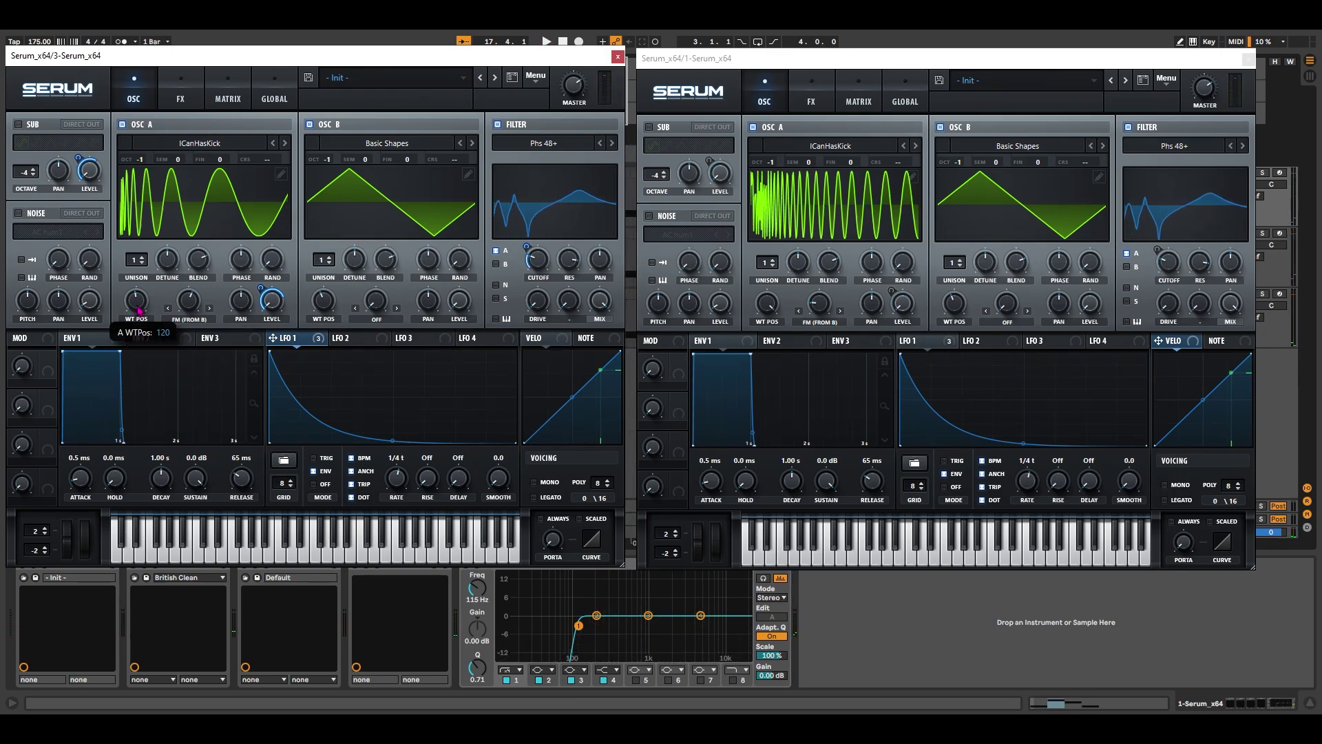
mouse_move(190, 309)
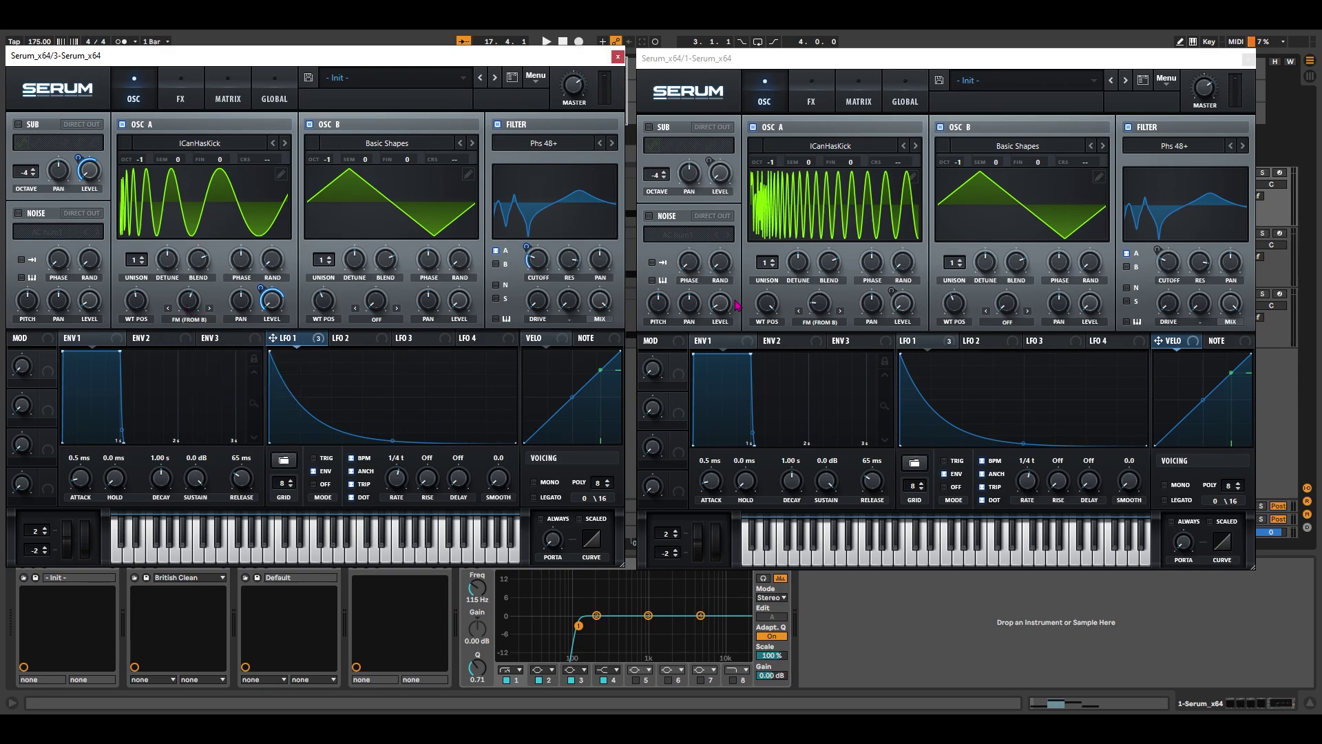
left_click(830, 312)
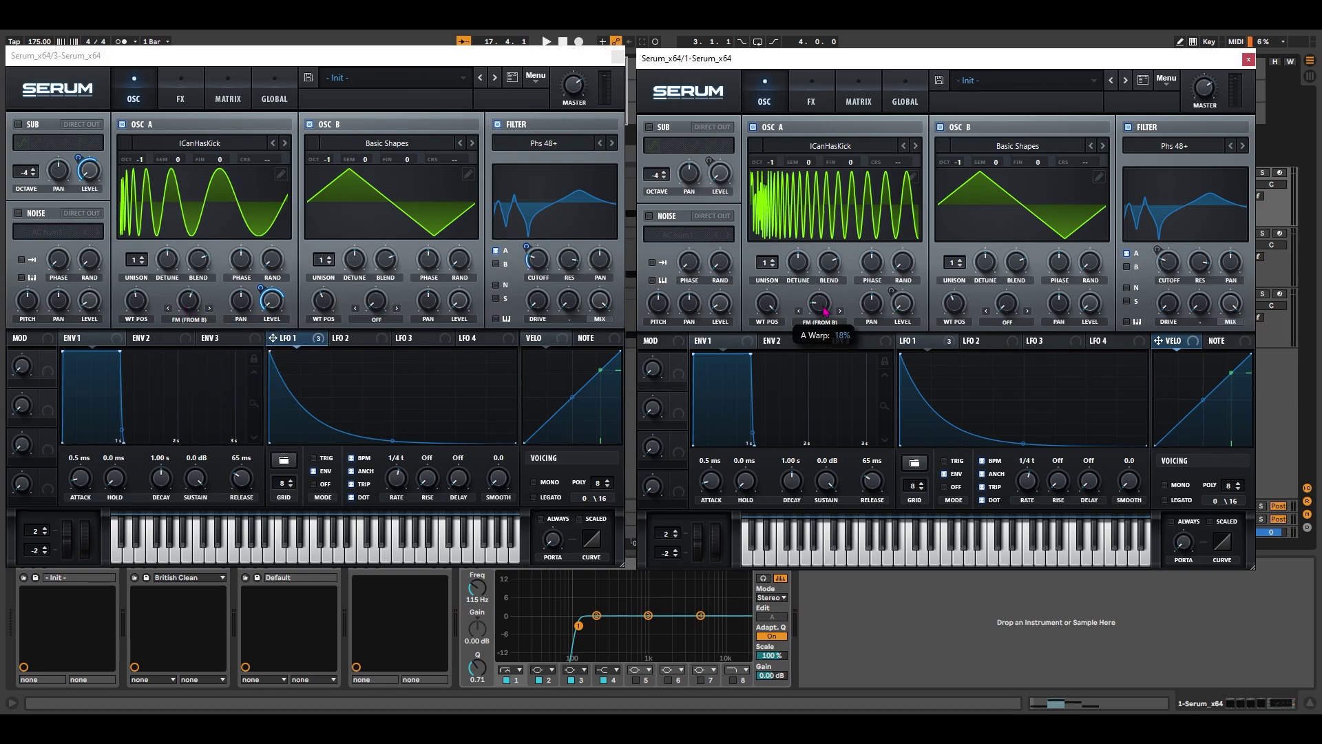
Step: Try matching oscillator A's wavetable position on the third track to the first track's patch, and return it to 120
left_click(129, 308)
left_click_drag(137, 318, 141, 341)
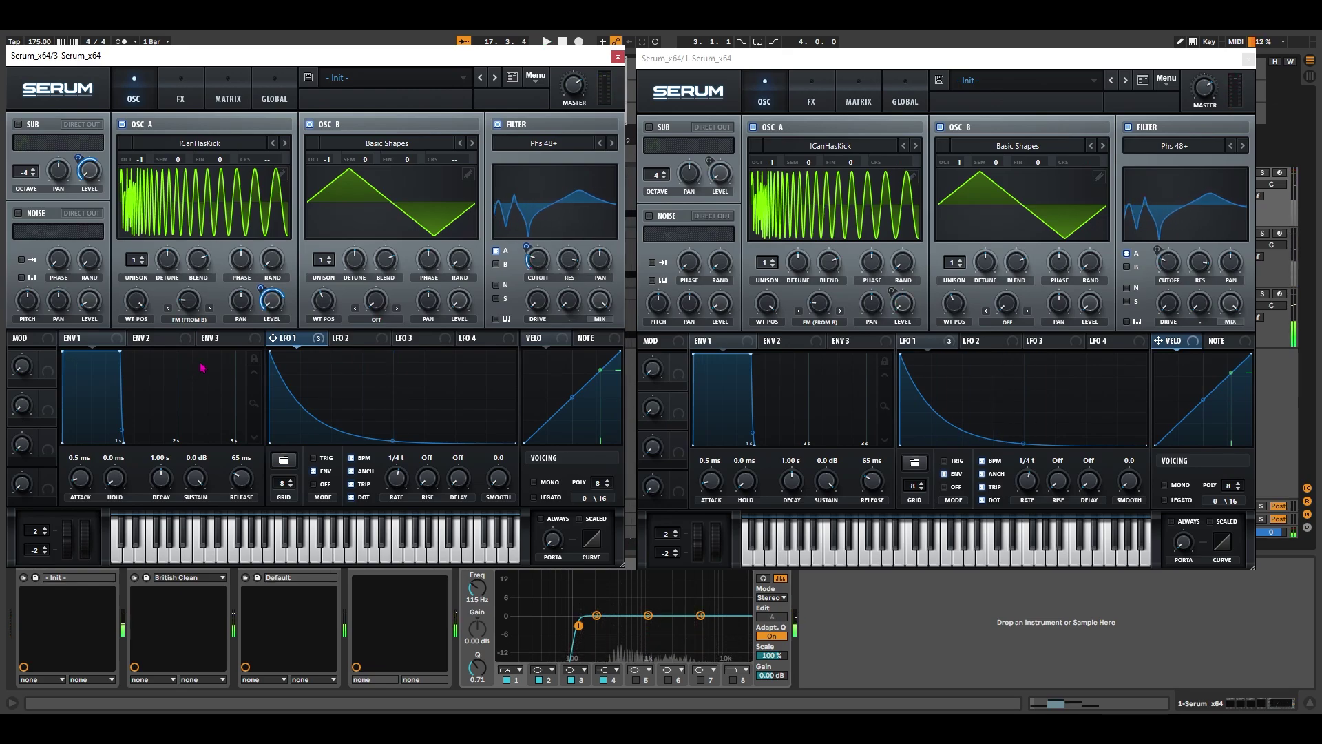
left_click_drag(140, 318, 135, 397)
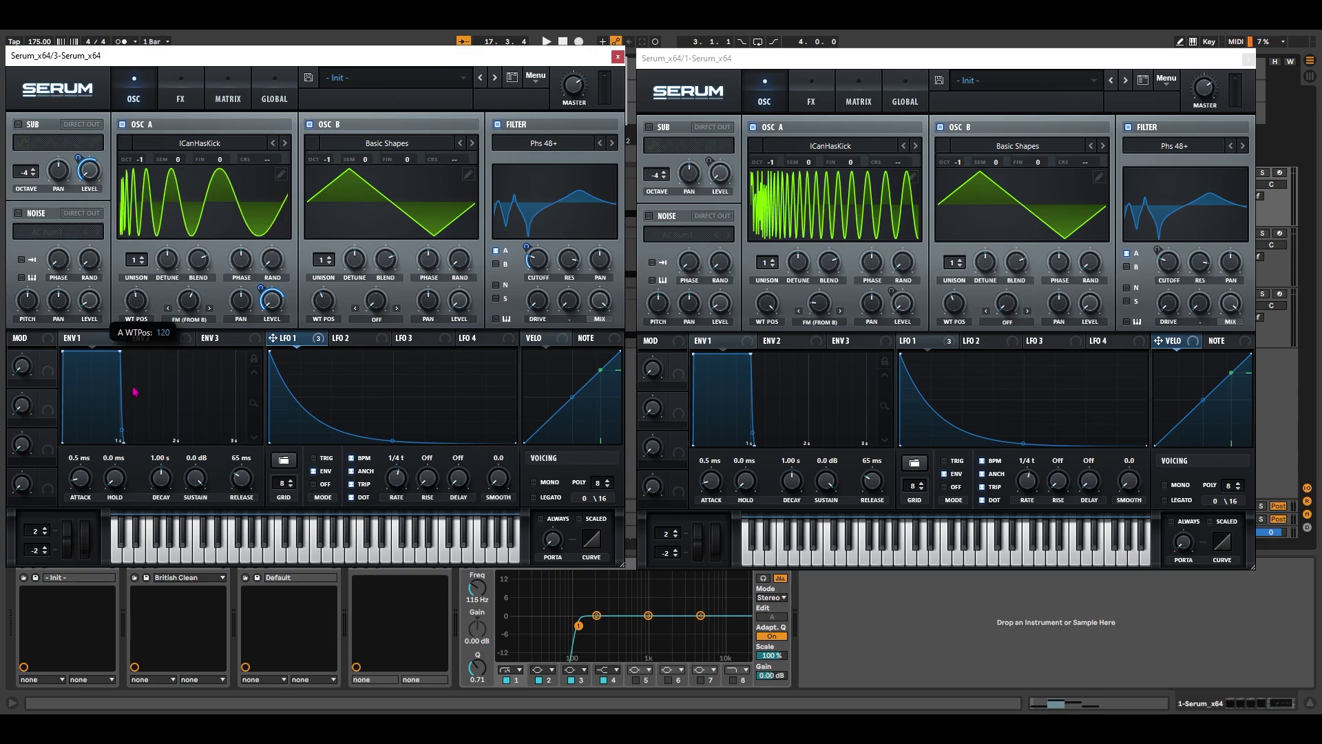
Step: Play the clip while raising oscillator A's FM amount on the third track to 71%, and return it to 63%
key("space")
left_click_drag(188, 312, 191, 308)
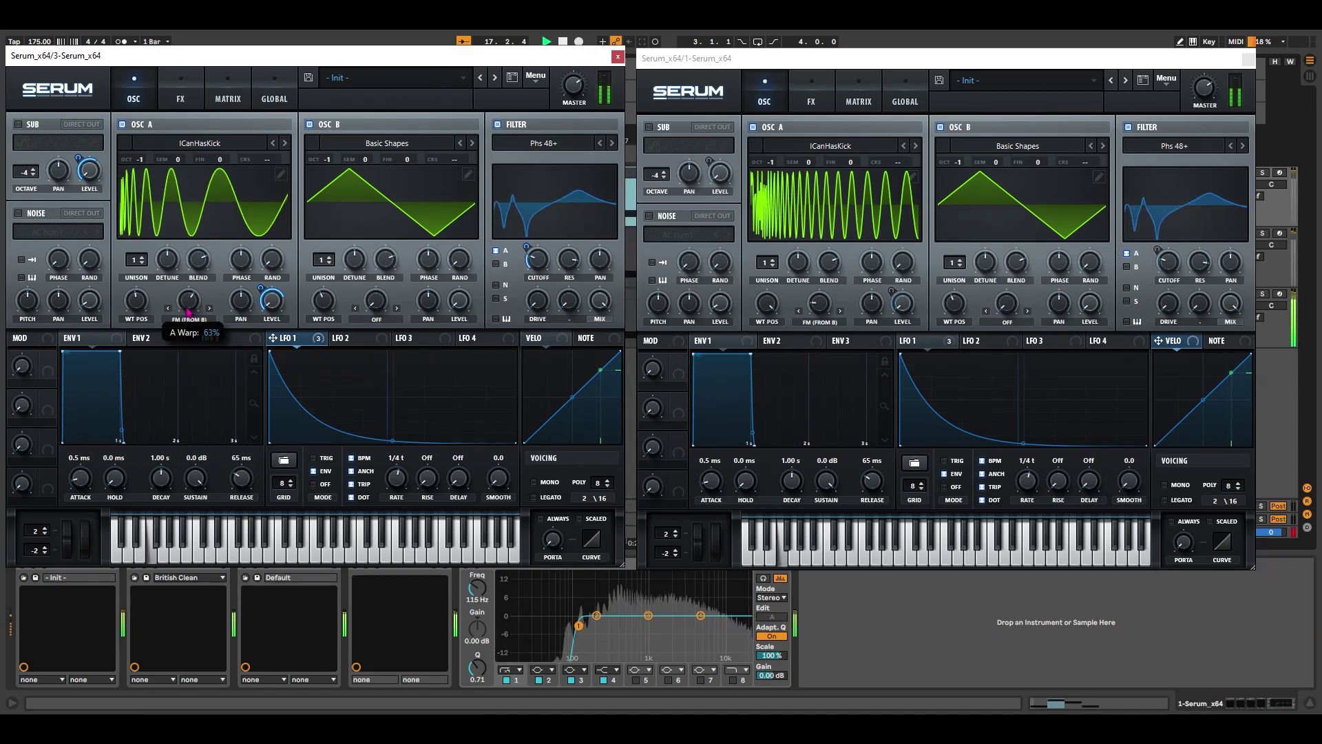
key("space")
key("space")
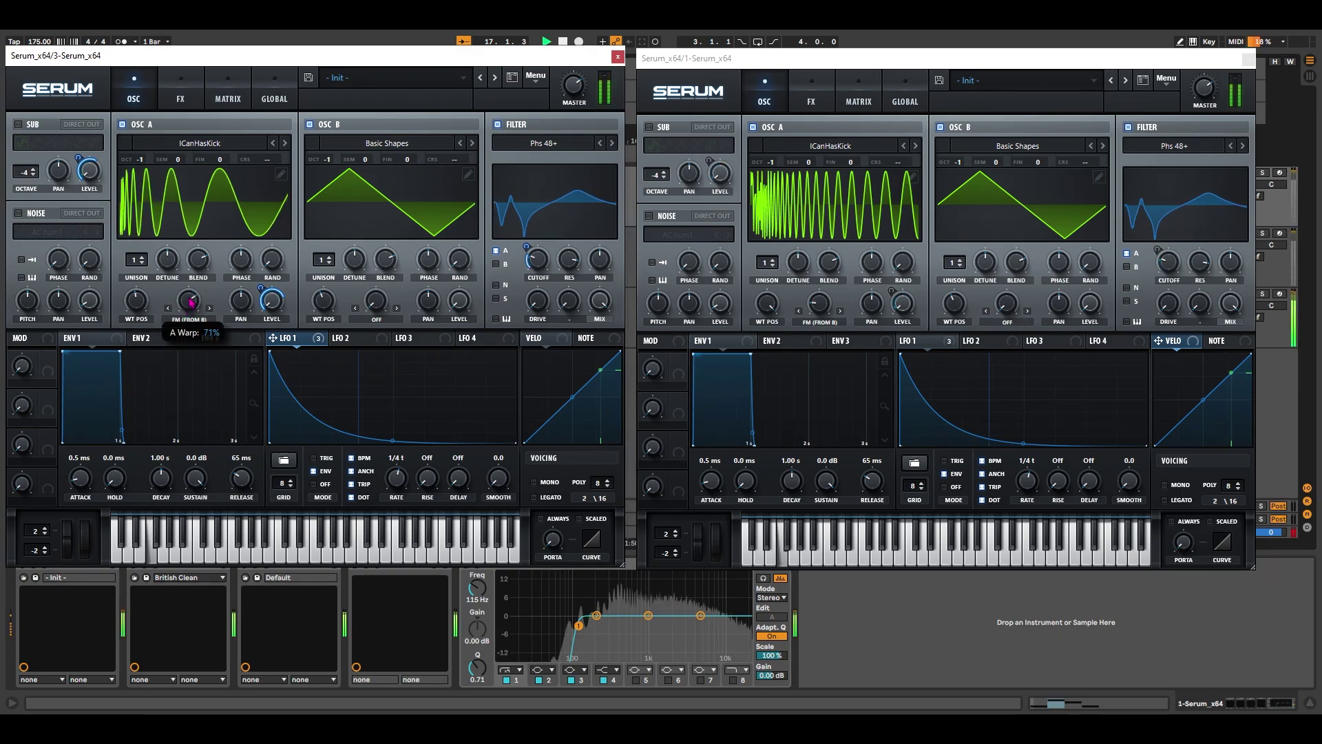
left_click_drag(190, 306, 192, 337)
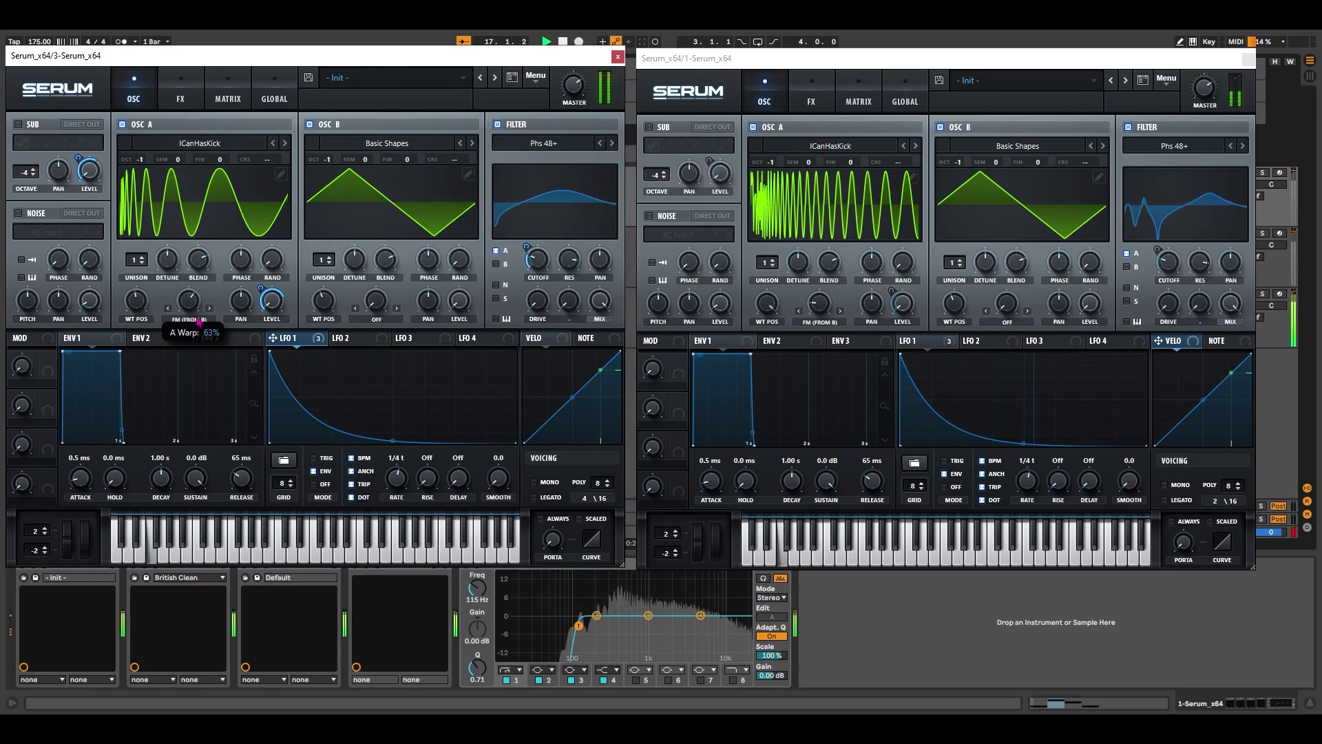
key("space")
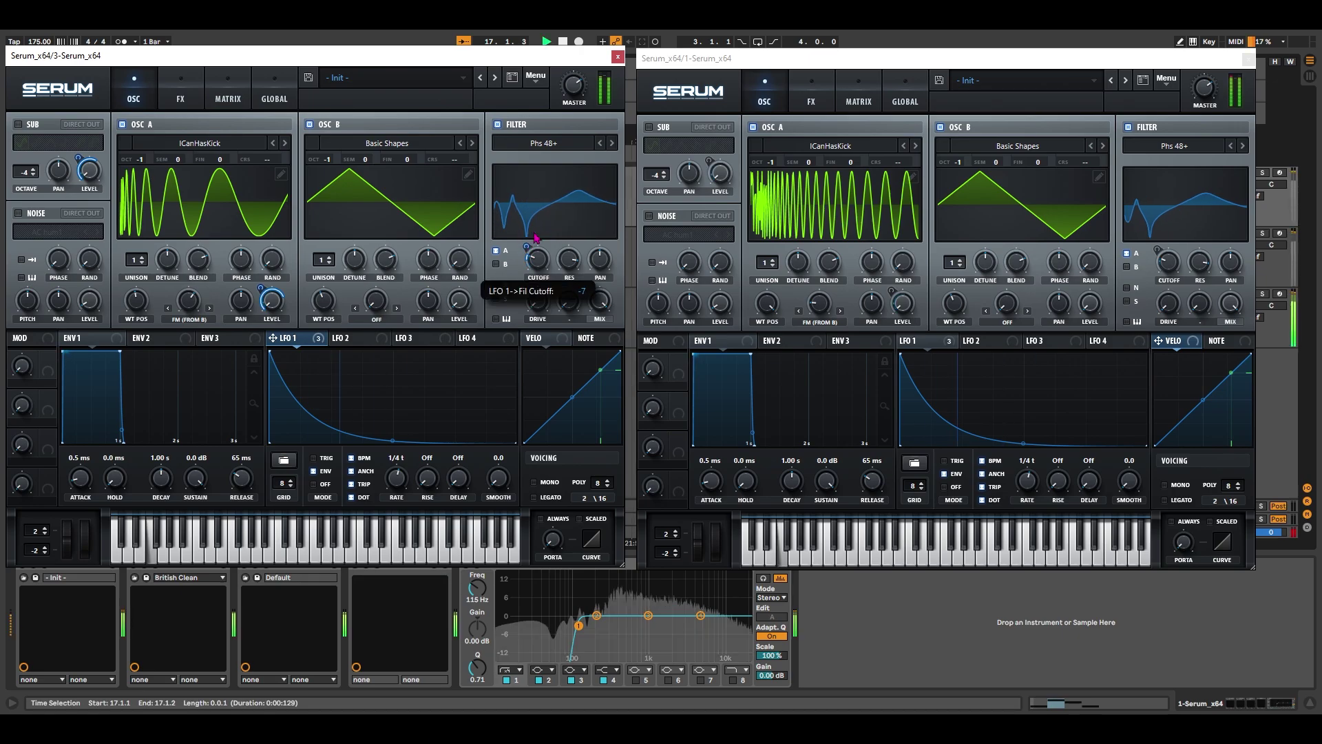
Step: Audition the third track's Serum with varied LFO 1 filter cutoff modulation, wavetable position 144 and an adjusted FM amount on oscillator A
key("space")
left_click_drag(541, 222, 523, 299)
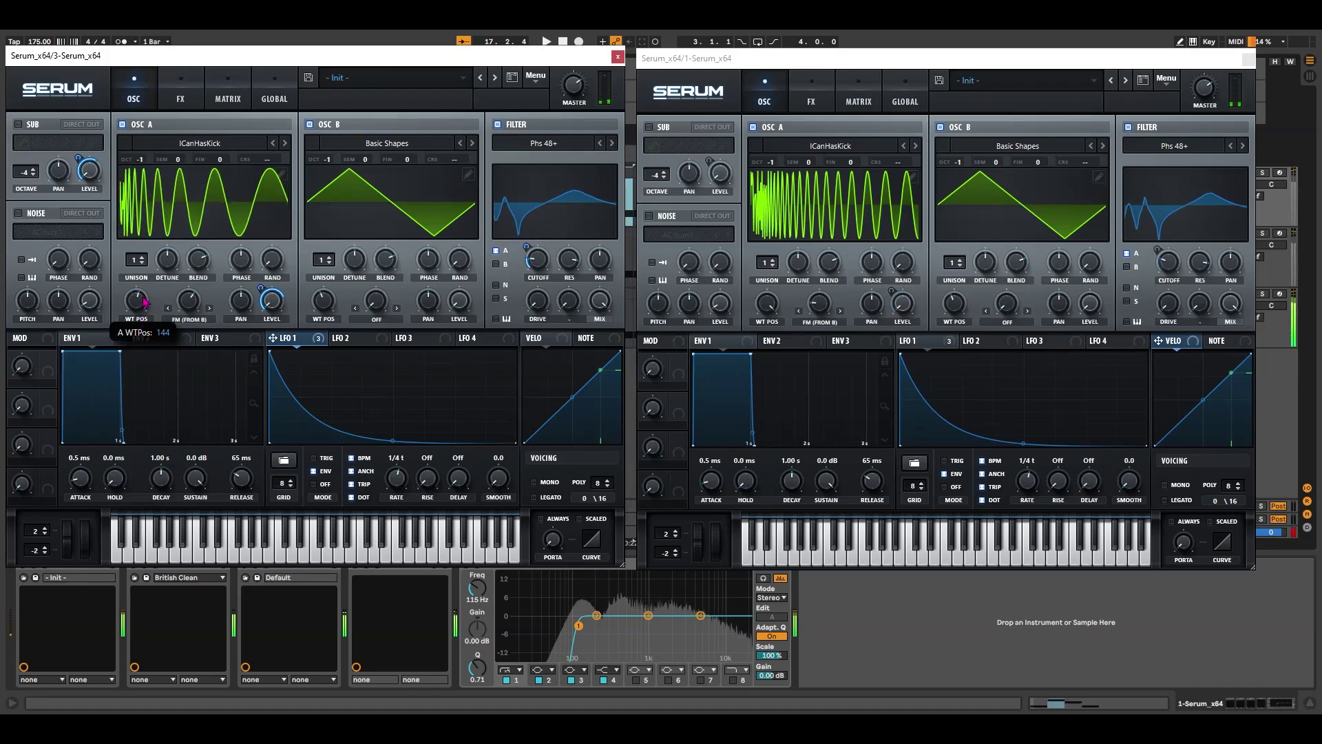
left_click_drag(187, 346, 197, 323)
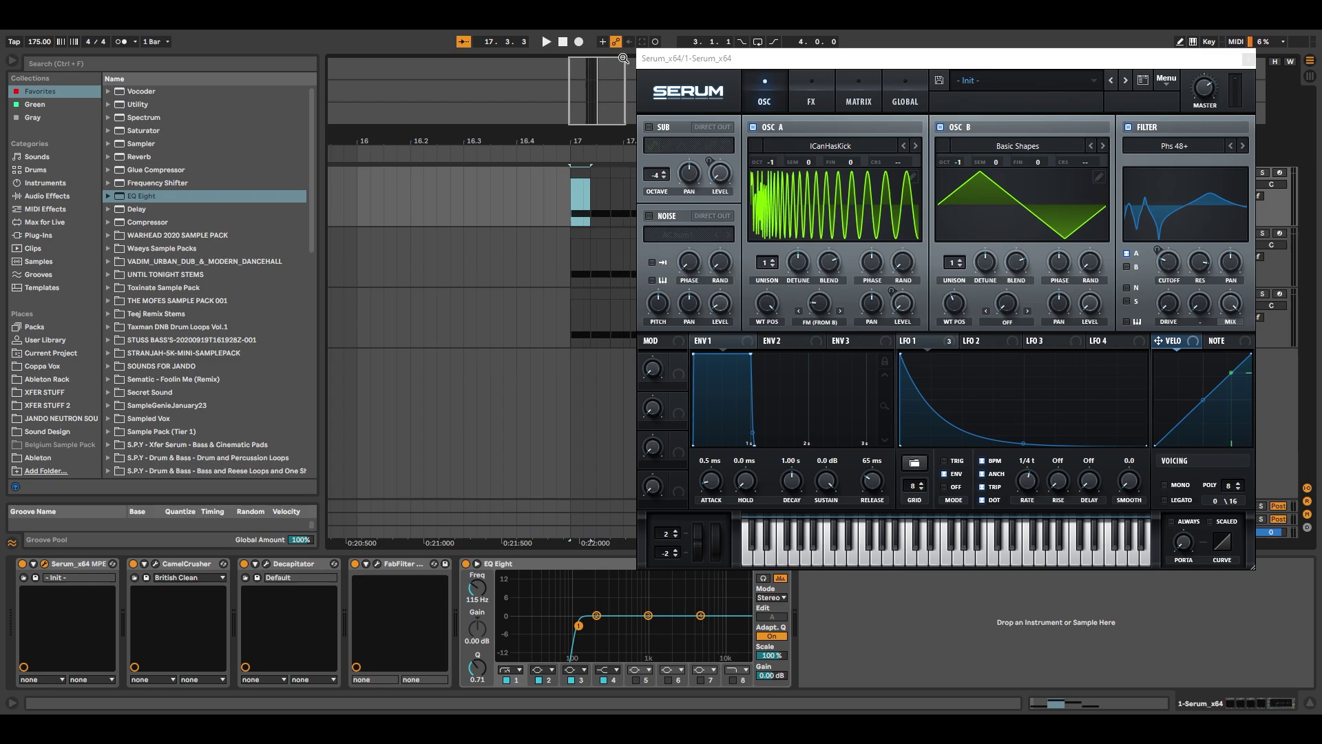
Step: Close both Serum windows and select CamelCrusher in the first track's device chain
left_click(617, 57)
left_click(1248, 60)
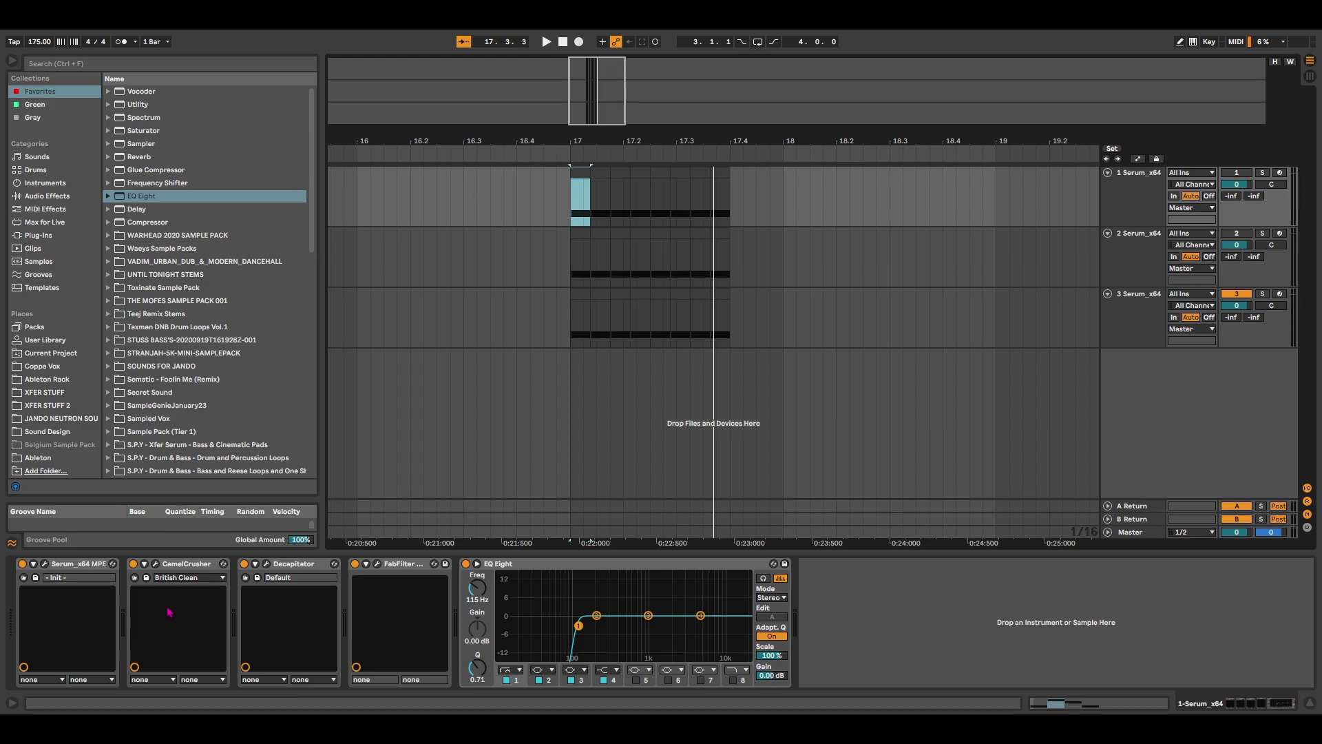
left_click(372, 569)
key("Left")
key("Left")
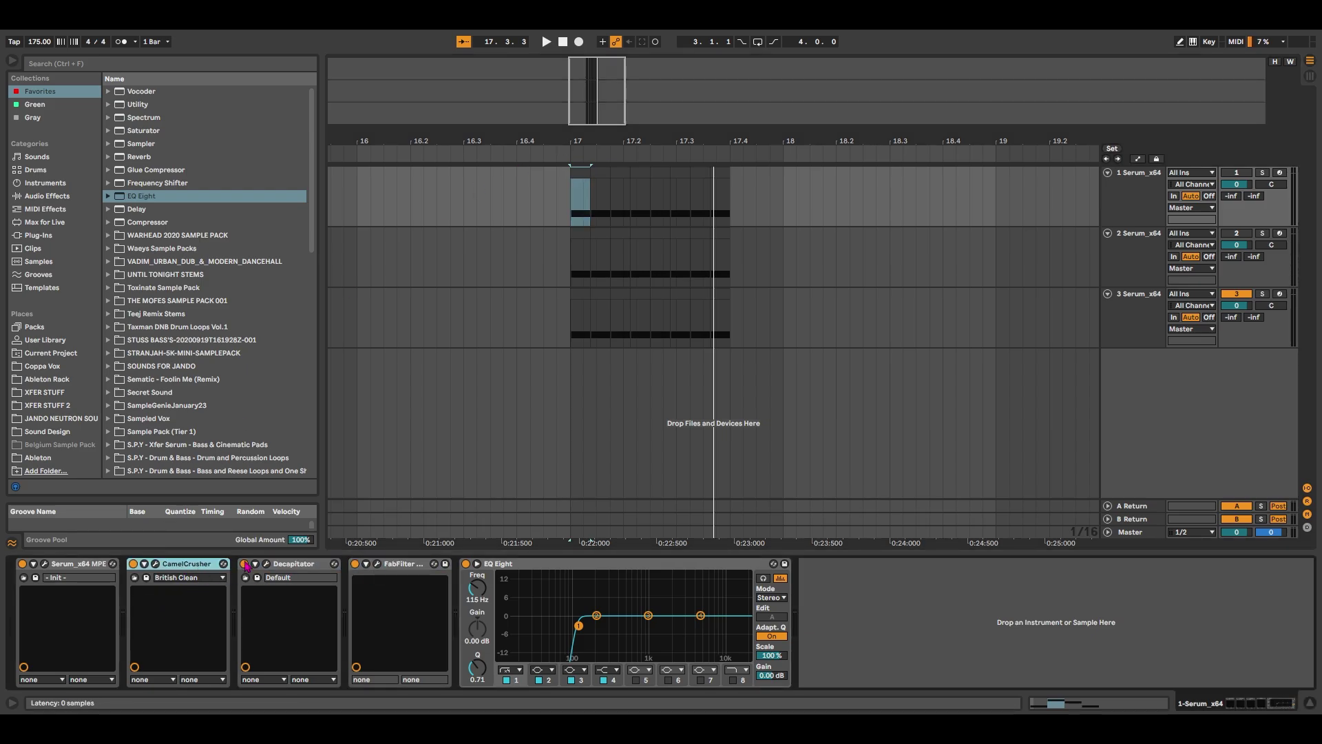